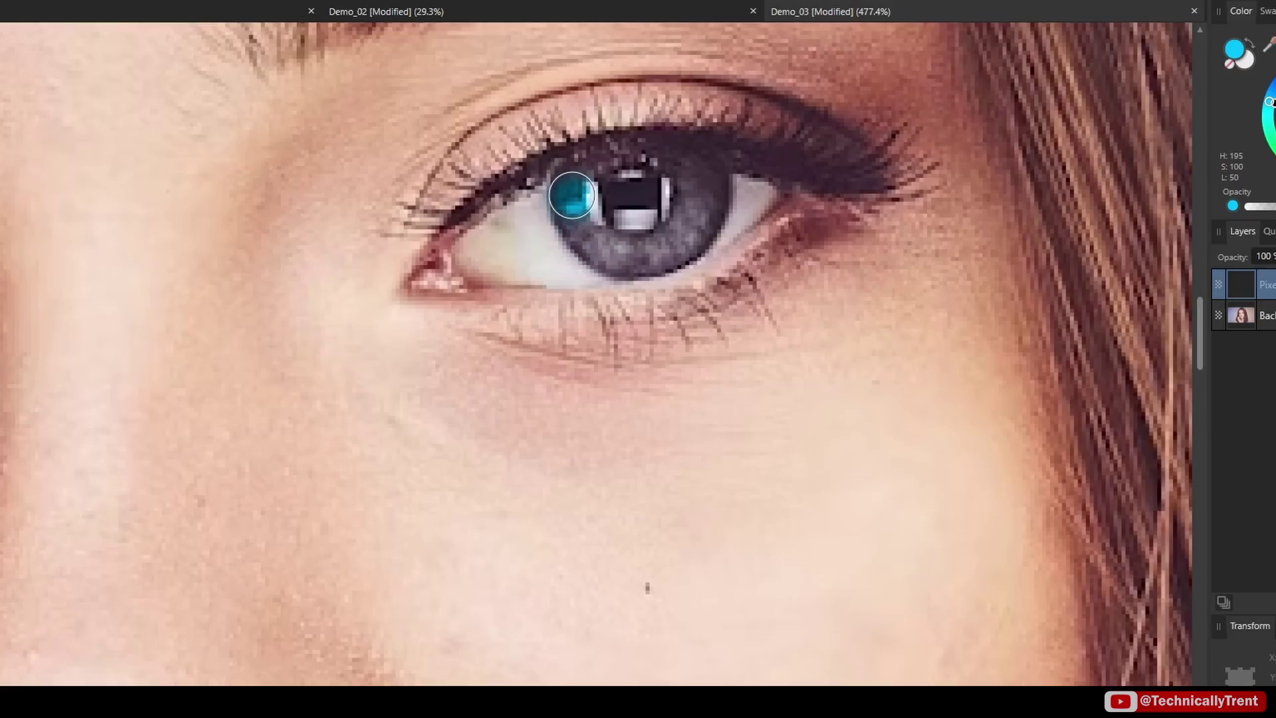
Step: Paint the grey iris cyan and slide the cyan circle over the pink circle
mouse_move(572, 195)
mouse_down()
mouse_move(609, 254)
mouse_move(651, 260)
mouse_move(678, 240)
mouse_move(695, 180)
mouse_up()
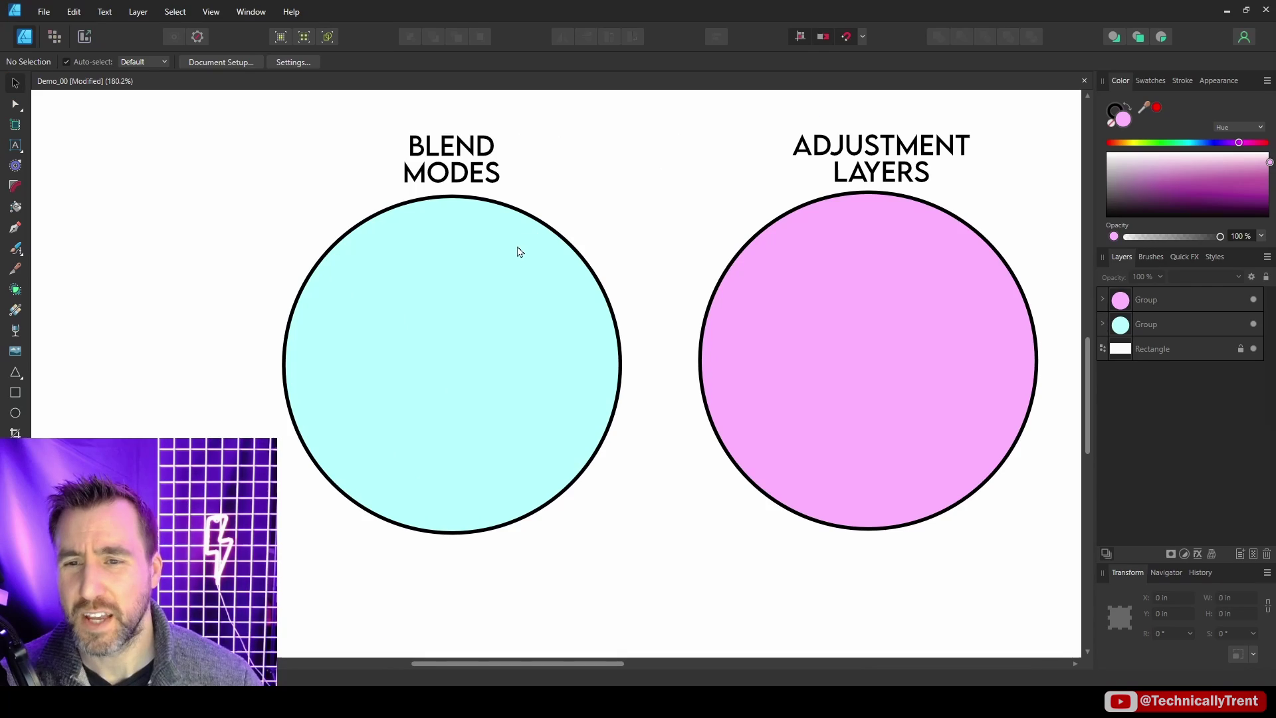
drag(520, 252, 736, 263)
click(410, 221)
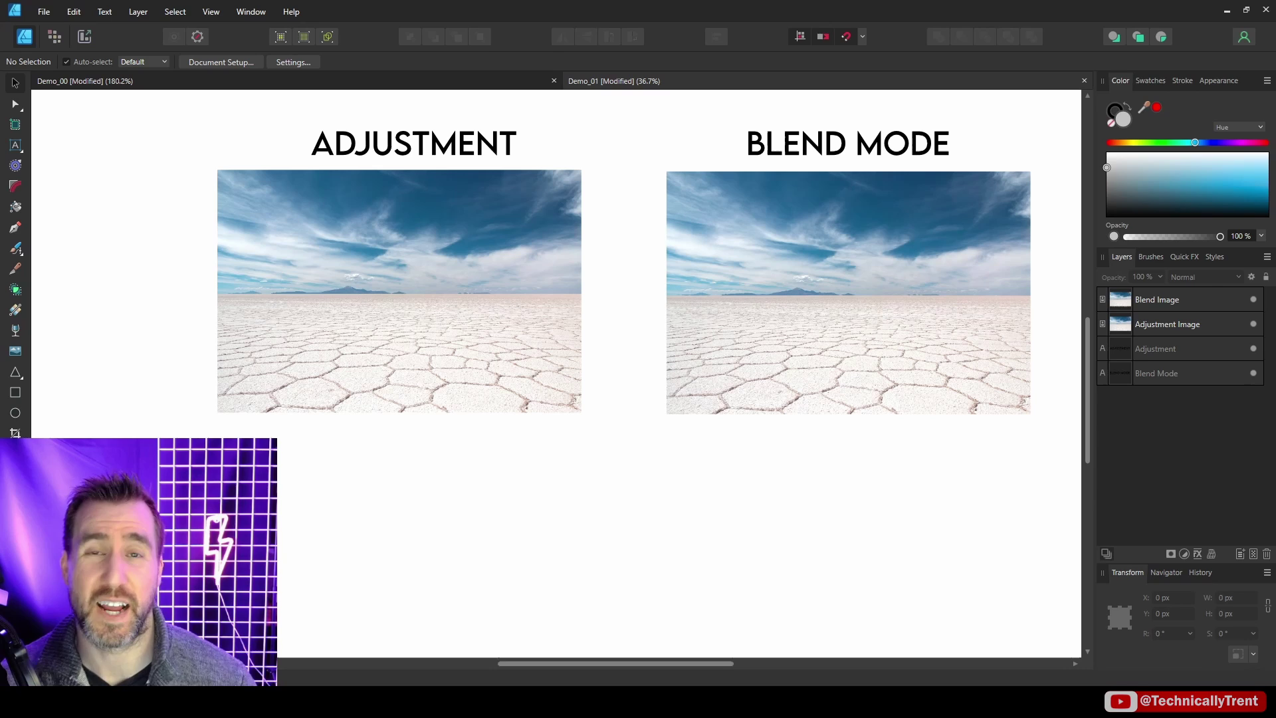
Step: Add a Brightness and Contrast adjustment to Adjustment Image with brightness at -64%
click(505, 345)
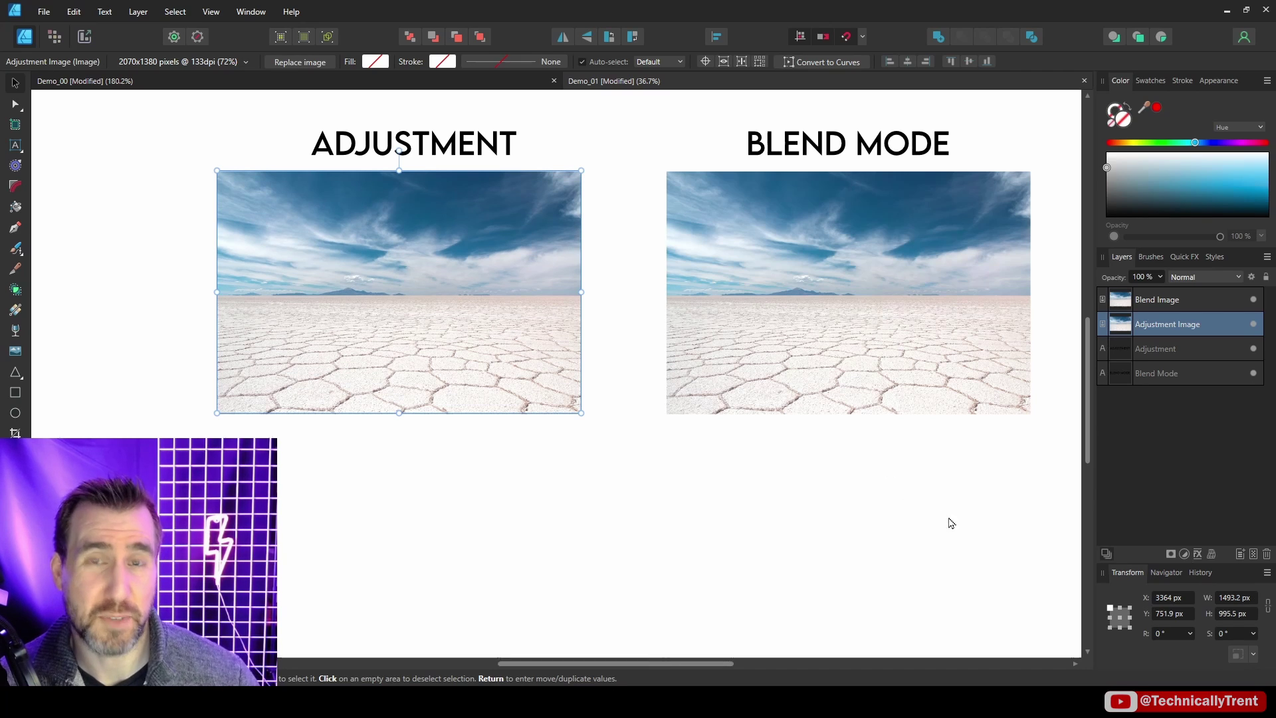
click(1184, 554)
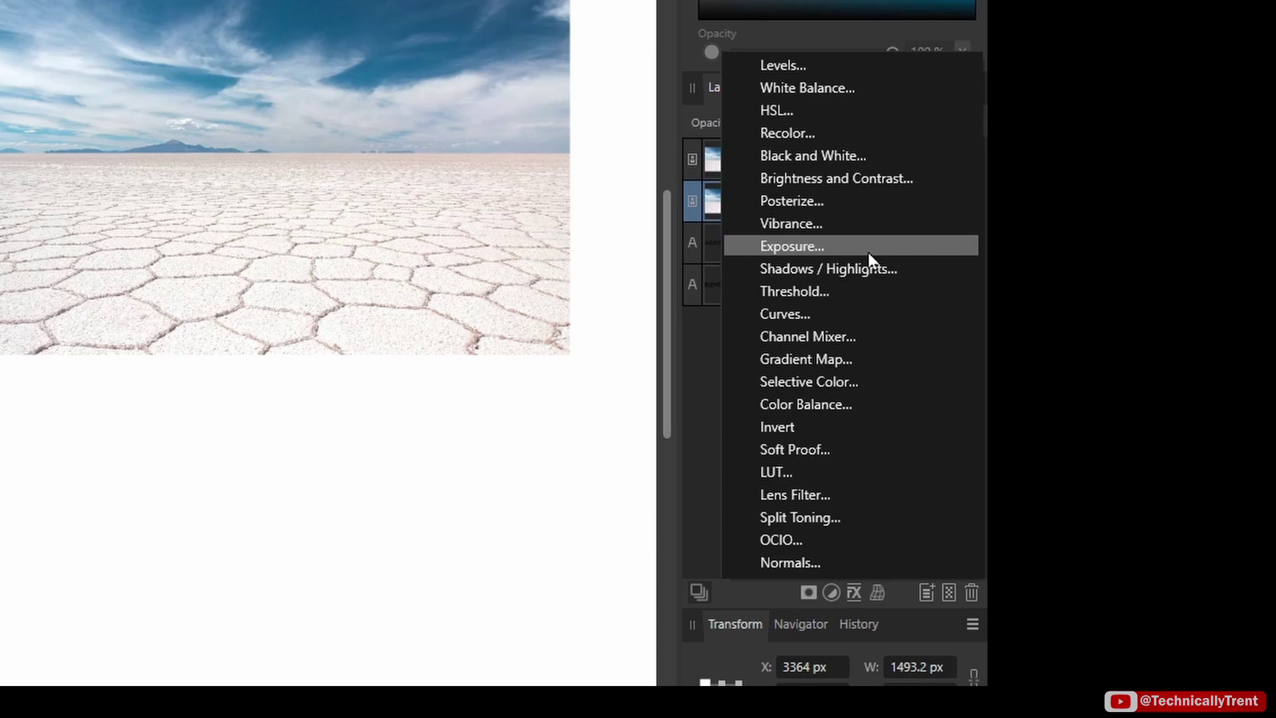
click(848, 180)
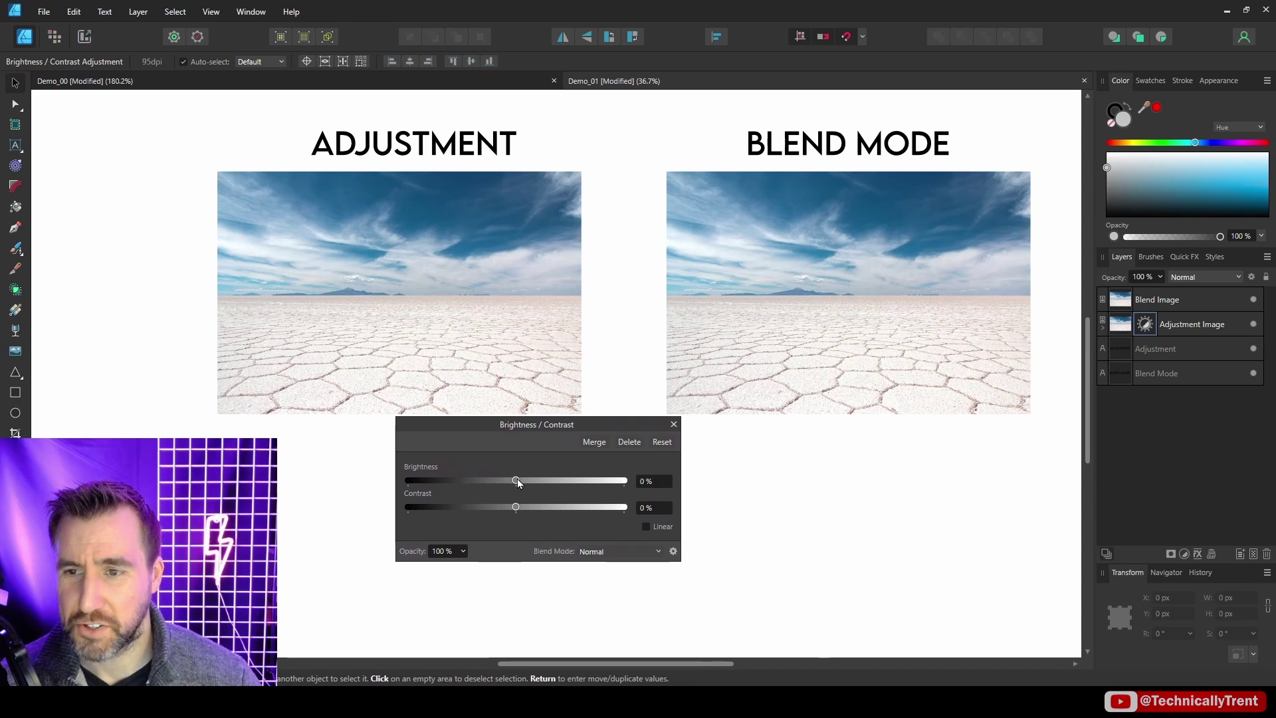
drag(517, 483, 416, 486)
Step: Draw a grey rectangle over the Blend Image photo and set its blend mode to Multiply
click(1049, 315)
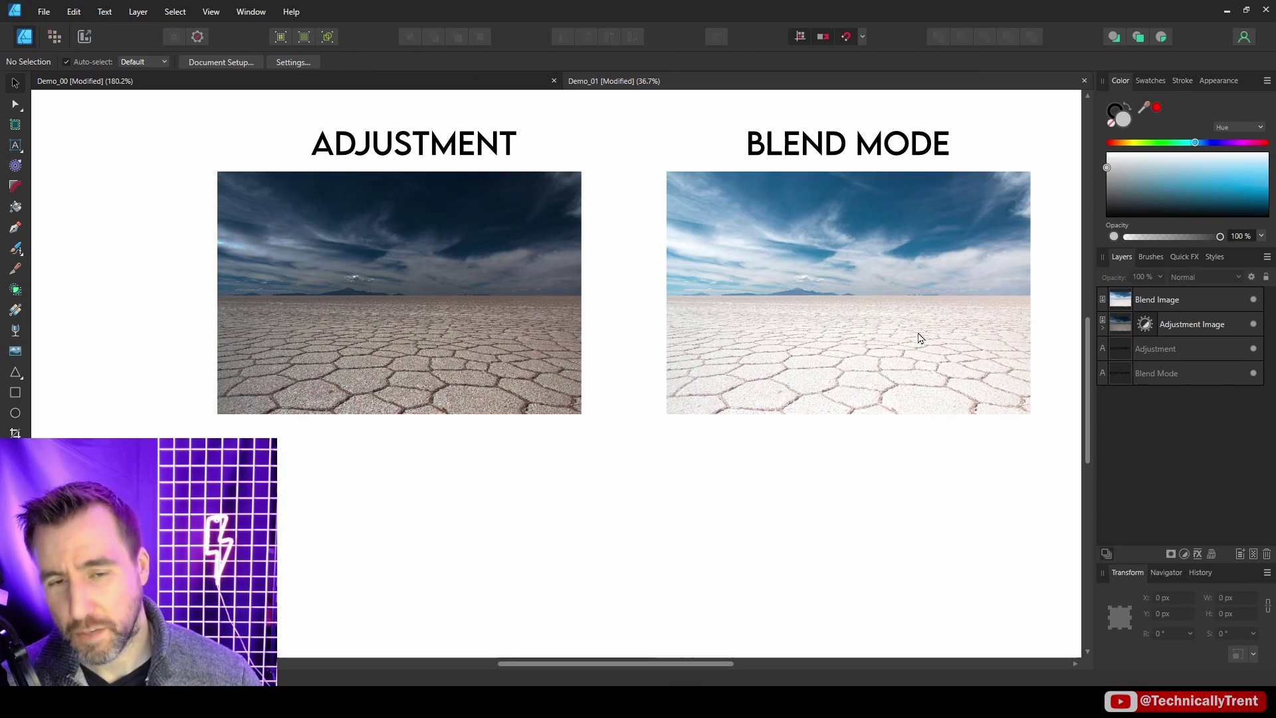
click(1166, 300)
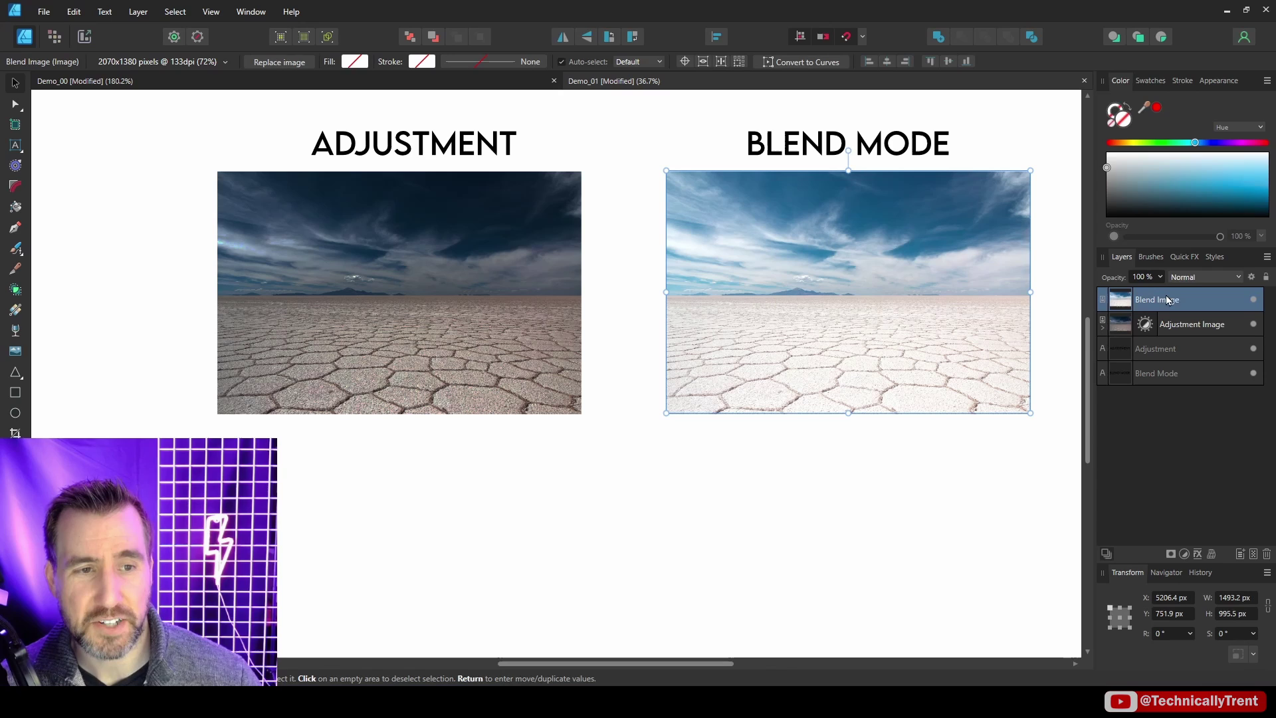
click(1204, 278)
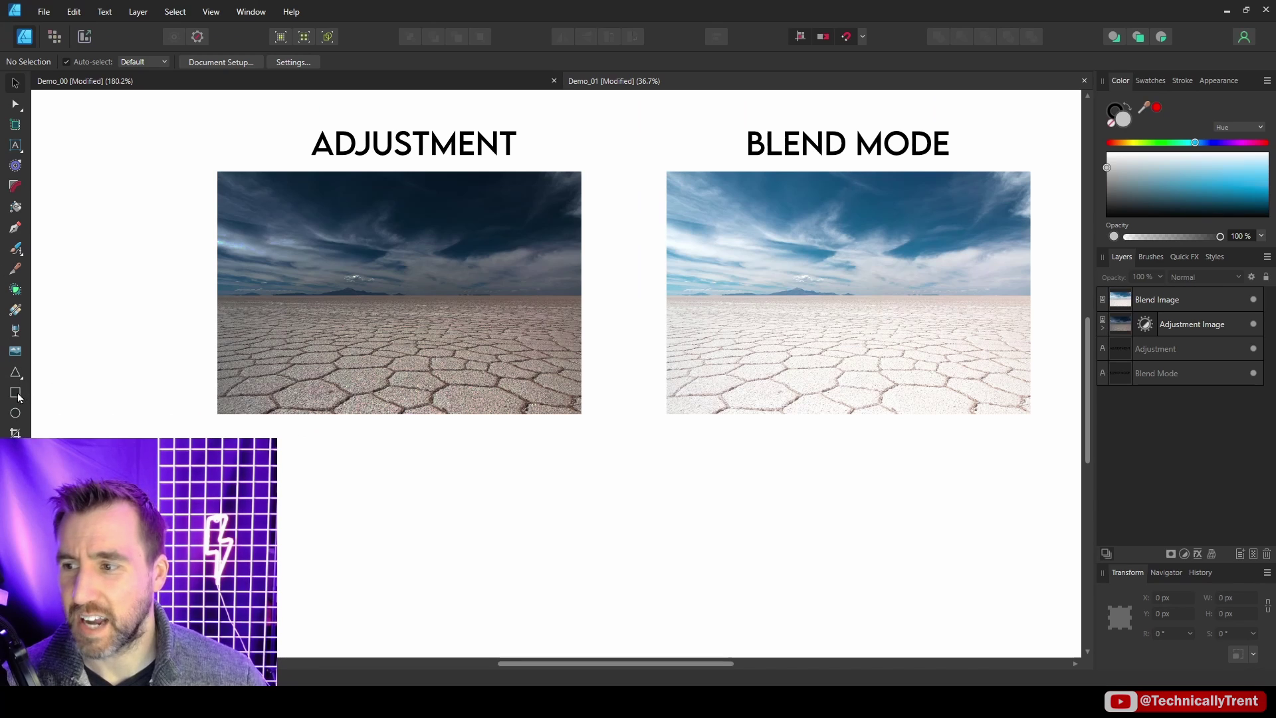
key(m)
drag(661, 165, 1030, 414)
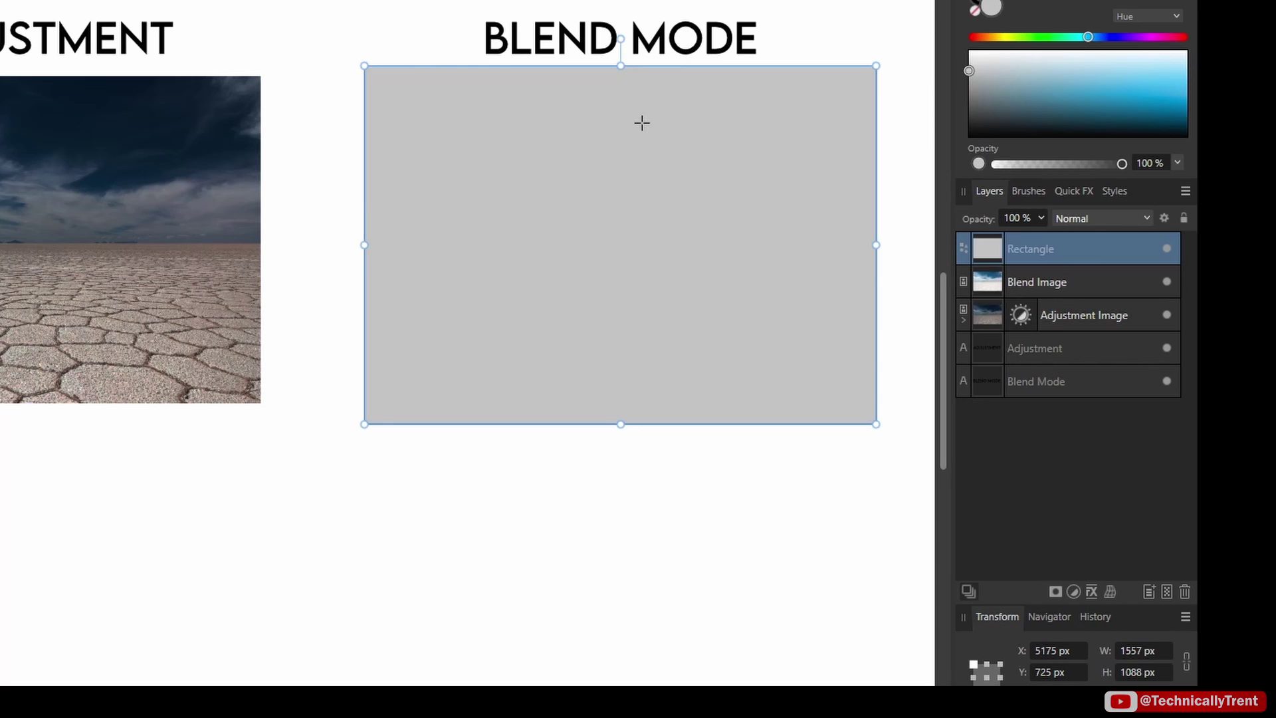
click(1086, 220)
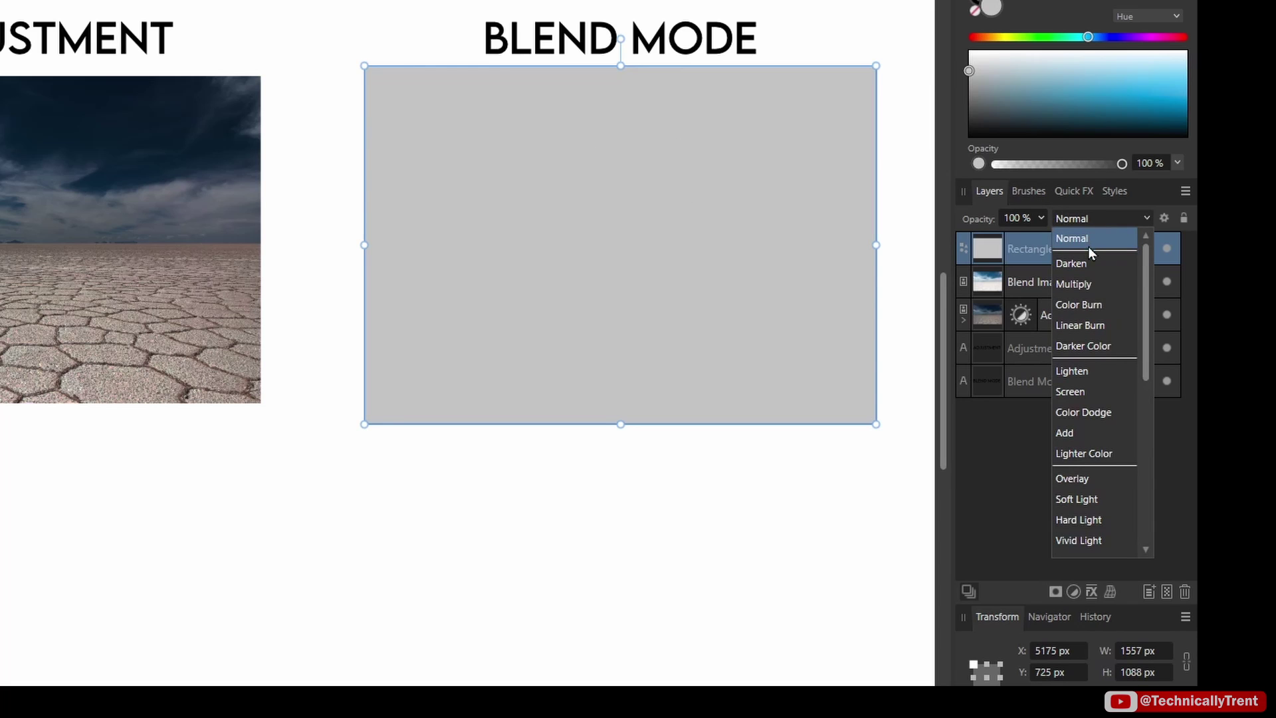
click(1089, 285)
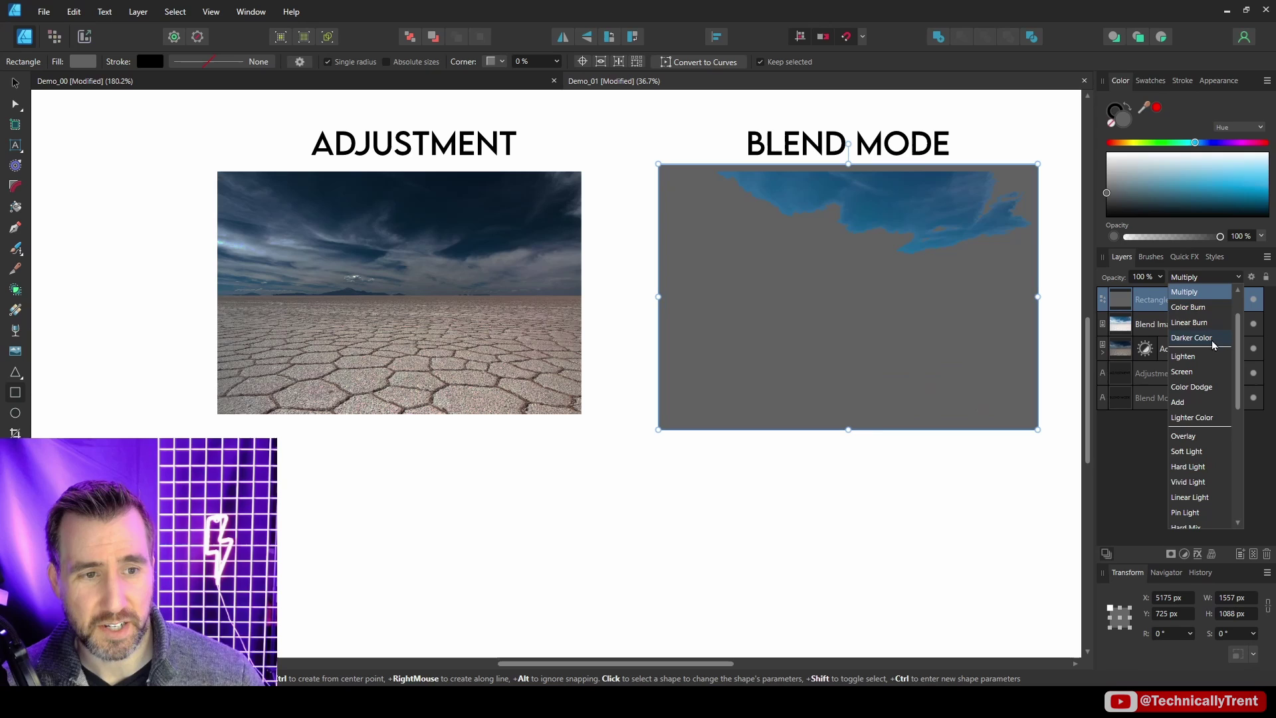
Step: Switch the grey rectangle to Linear Burn blend mode at 61% opacity
click(1196, 322)
click(1203, 276)
click(1189, 292)
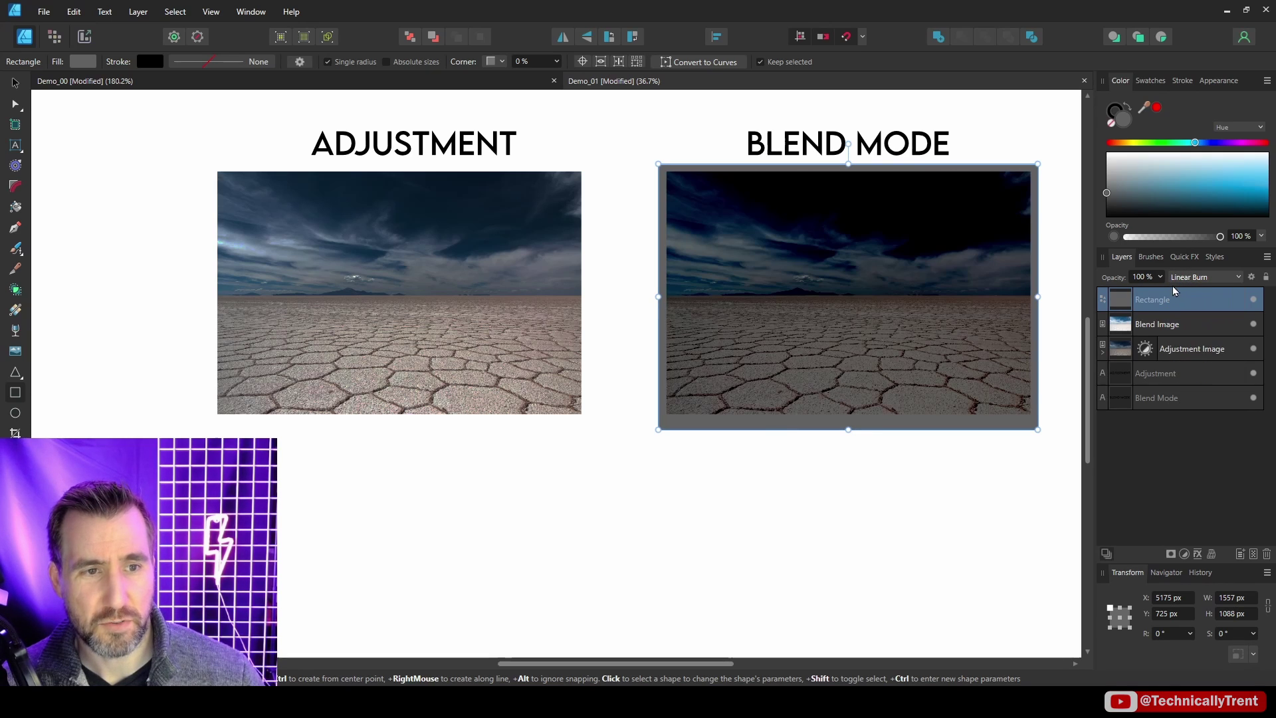
click(1159, 276)
drag(1161, 293, 1137, 296)
Step: Move the Brightness / Contrast adjustment out of Adjustment Image to sit above it
click(1169, 348)
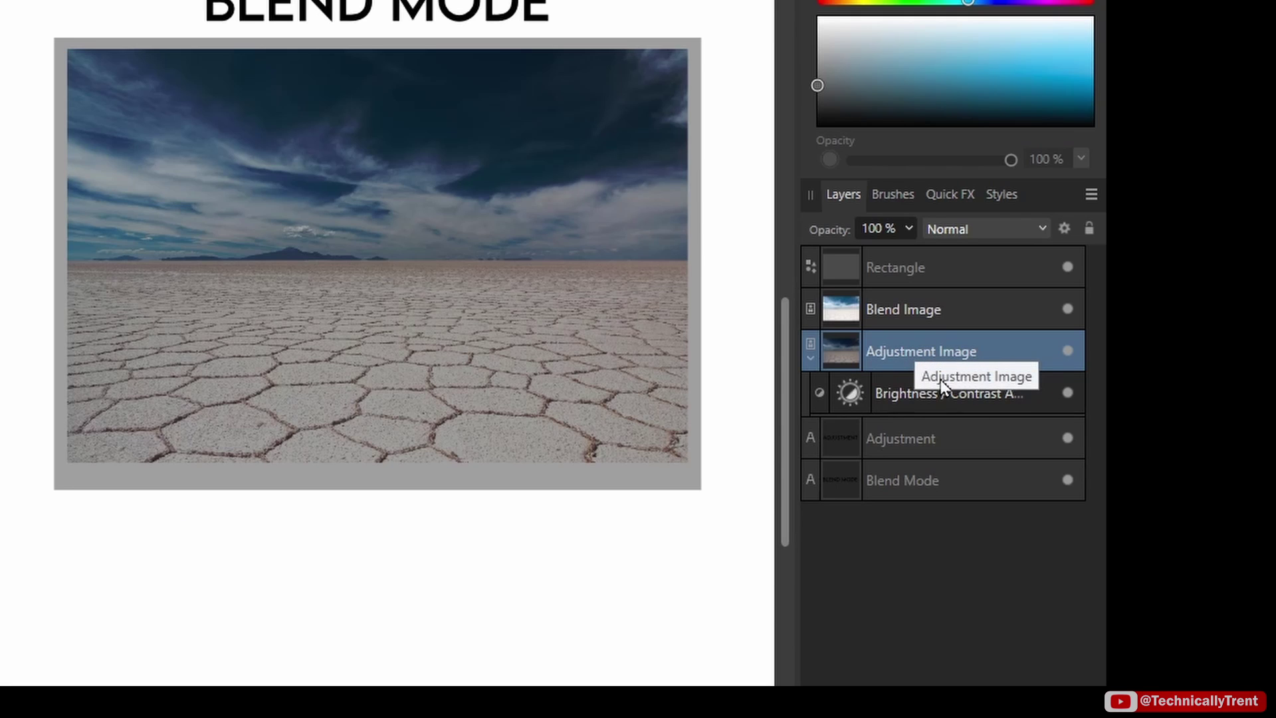
click(937, 311)
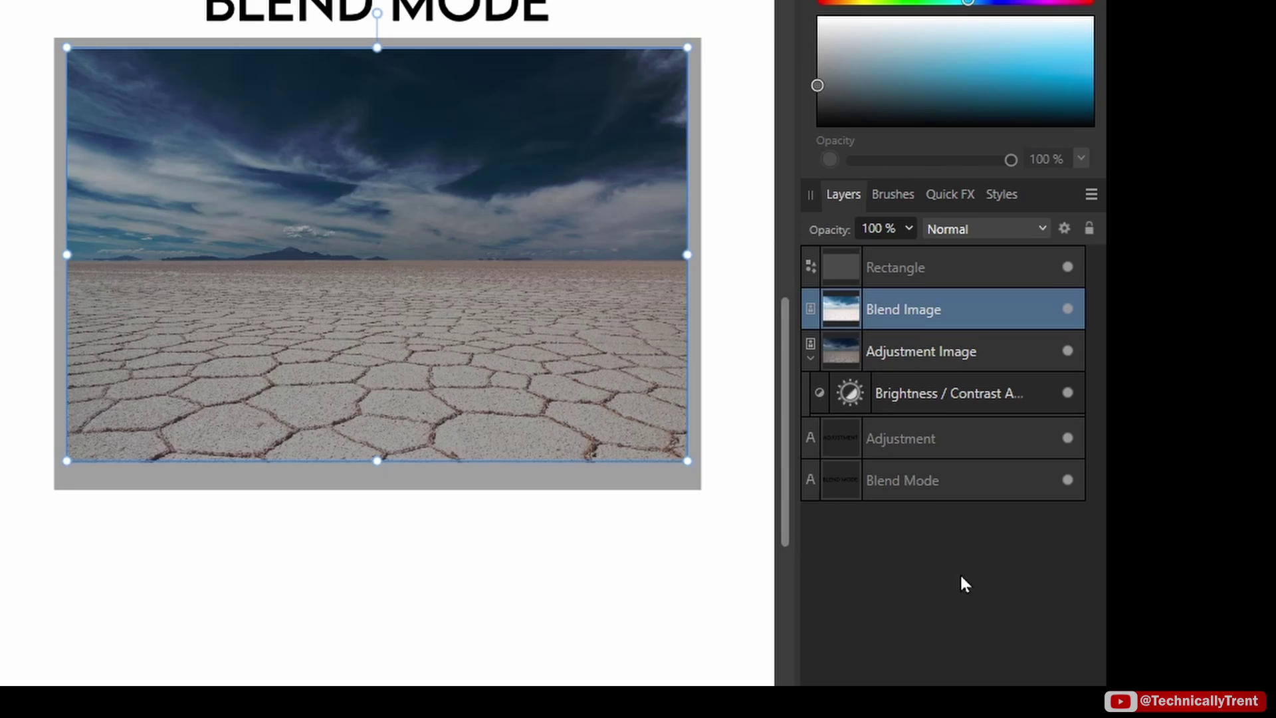
mouse_move(855, 393)
mouse_down()
mouse_move(883, 353)
mouse_move(850, 329)
mouse_up()
Step: Remove the grey rectangle, move Brightness / Contrast above both photos, then undo it
click(852, 270)
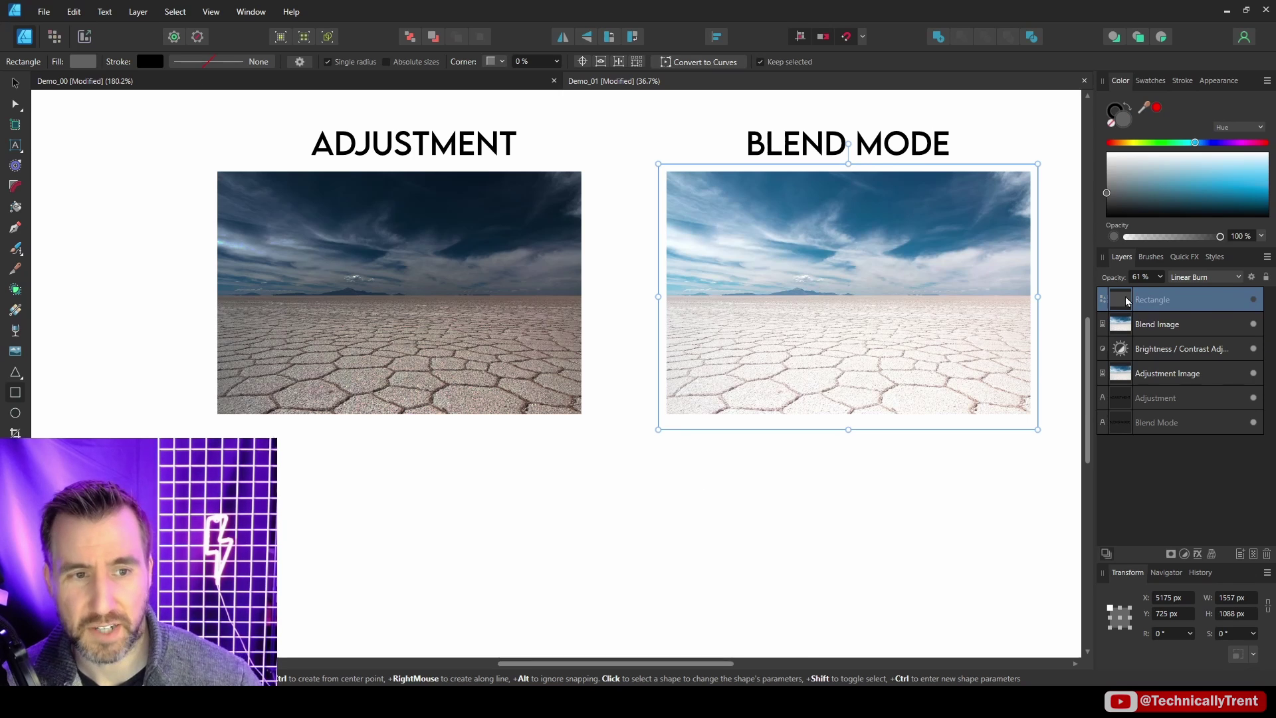
key(ctrl+z)
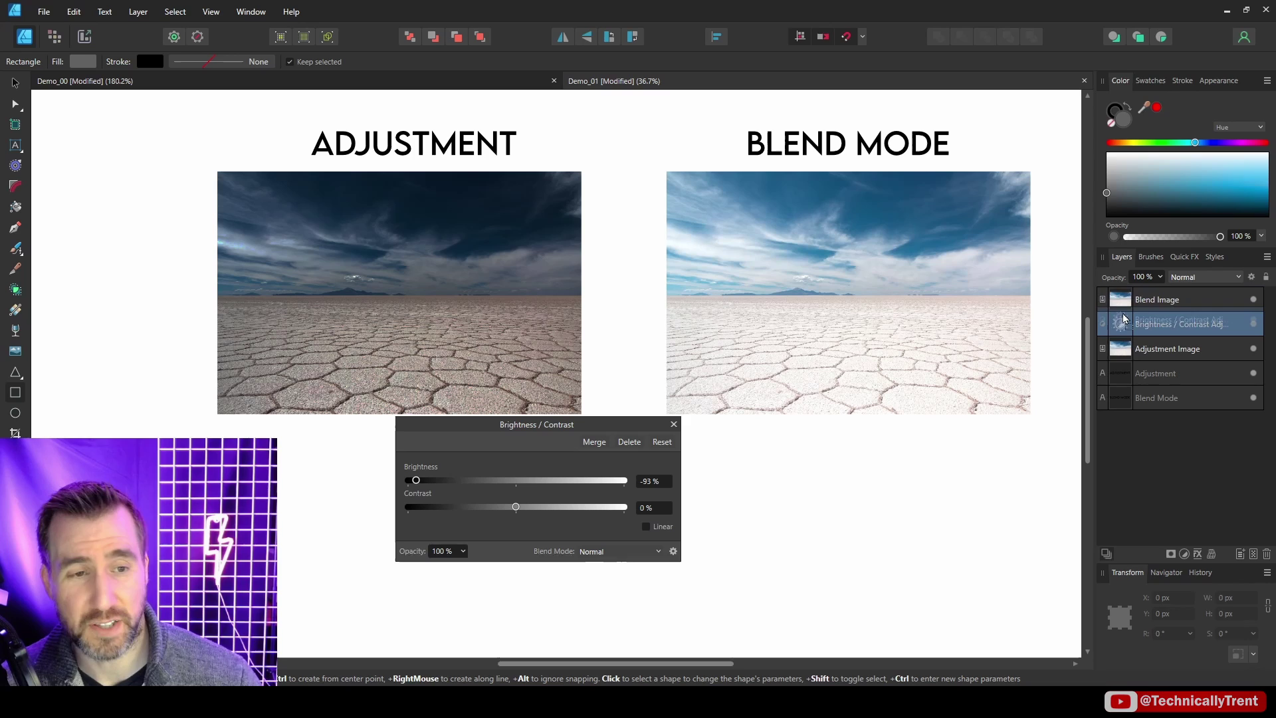
drag(1125, 324, 1150, 281)
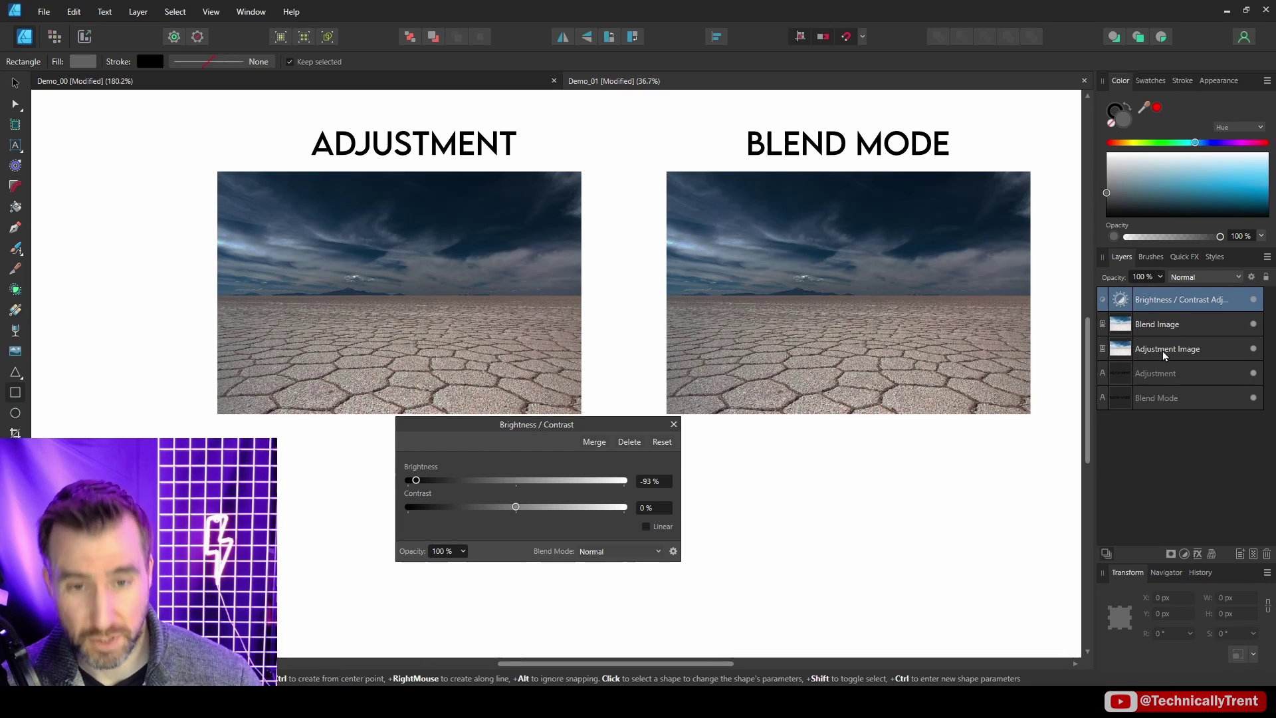
key(ctrl+z)
key(ctrl+z)
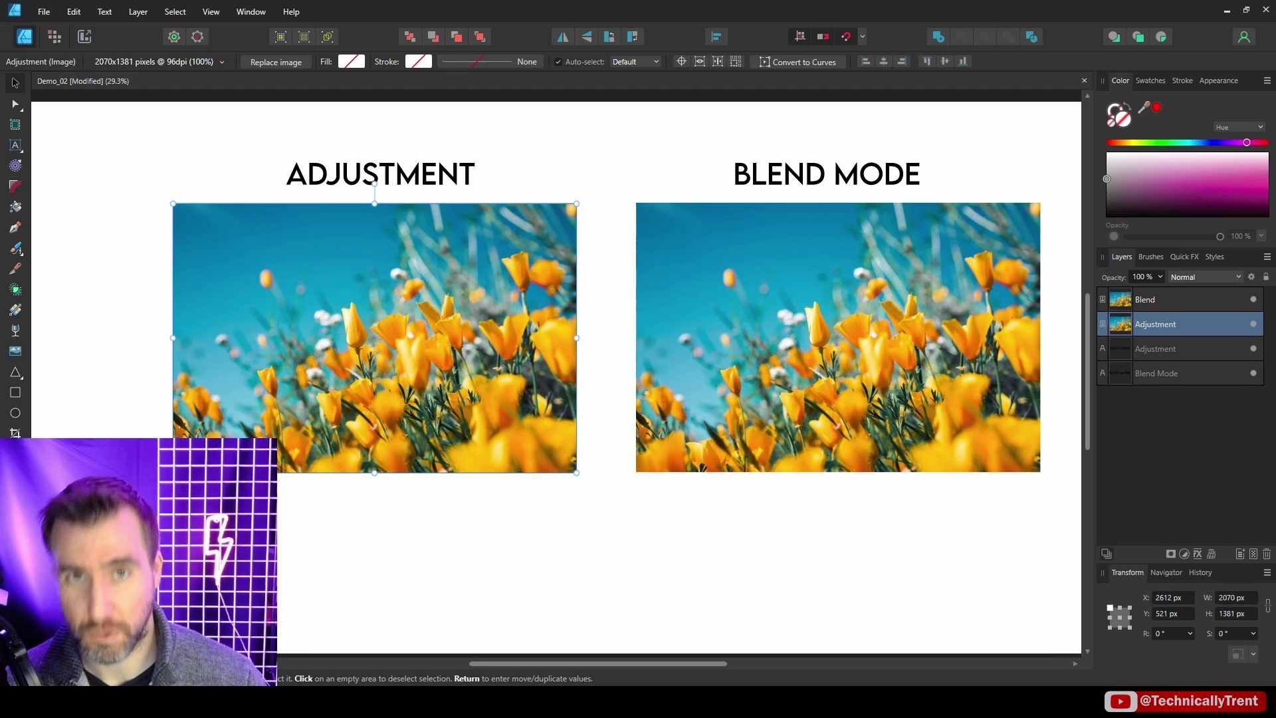
Step: Add an HSL adjustment to the left photo limited to yellows, hue shifted 54.2° to red
click(554, 184)
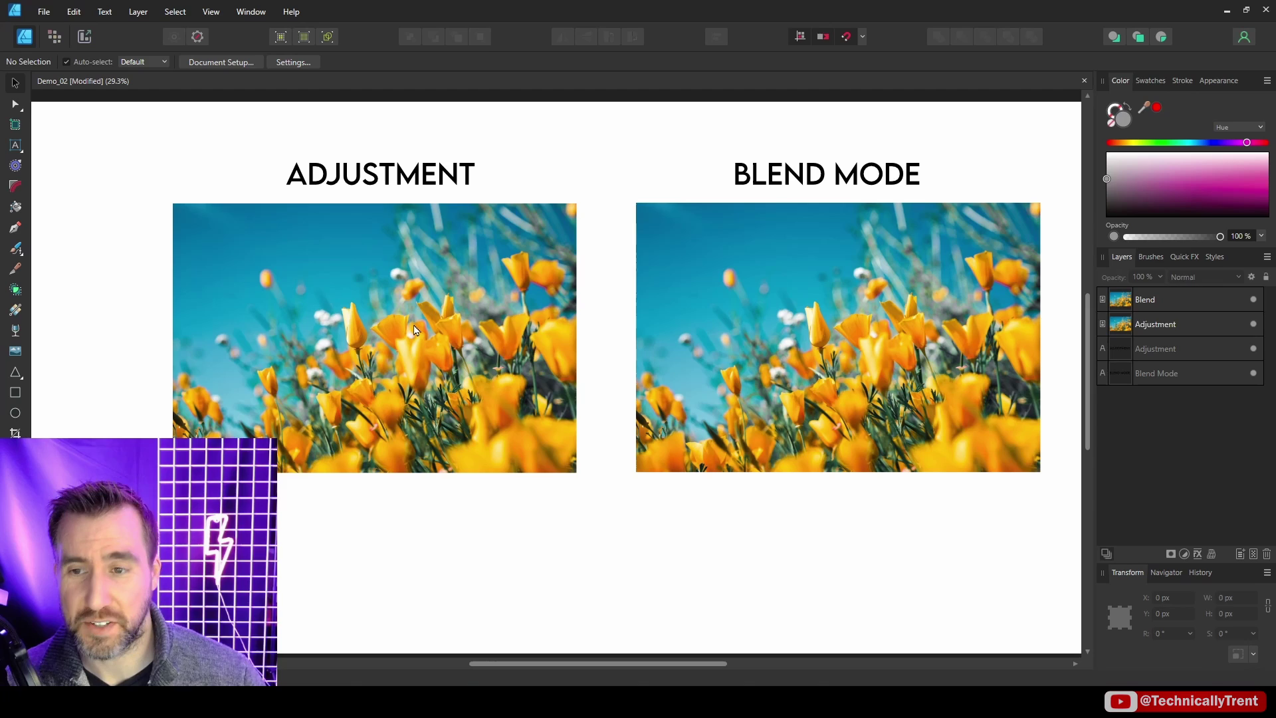
click(458, 333)
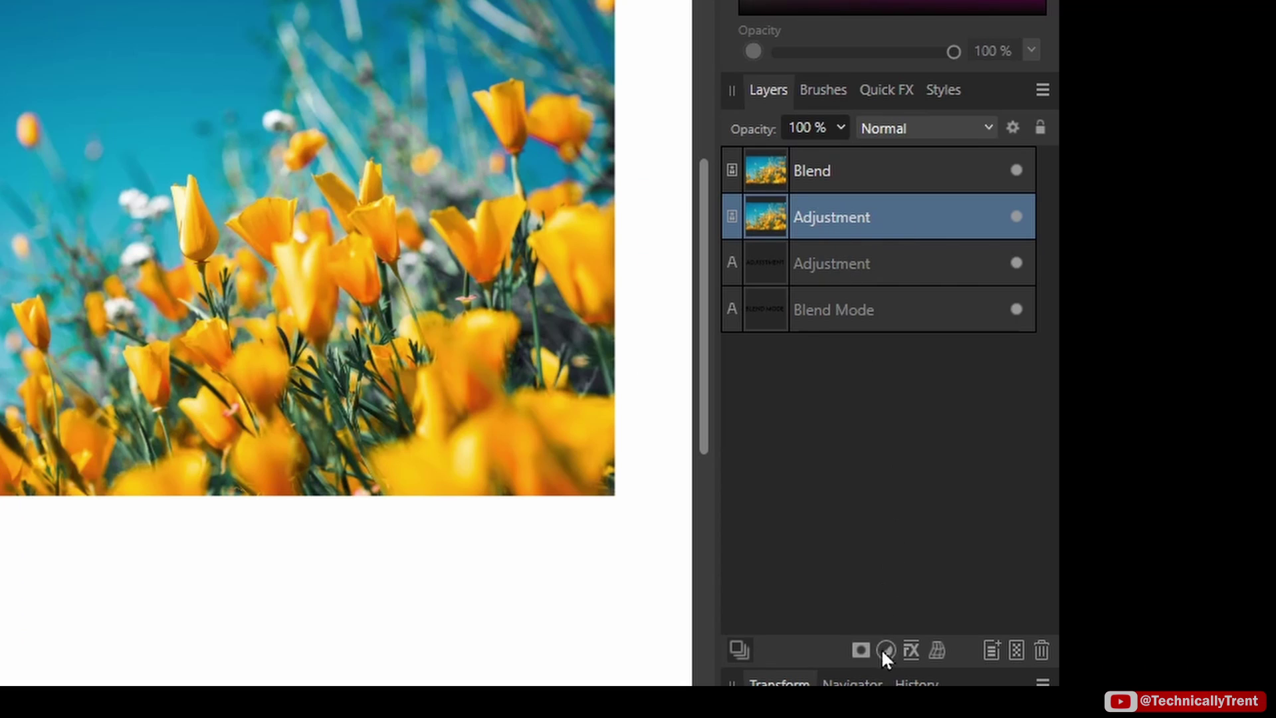
click(885, 649)
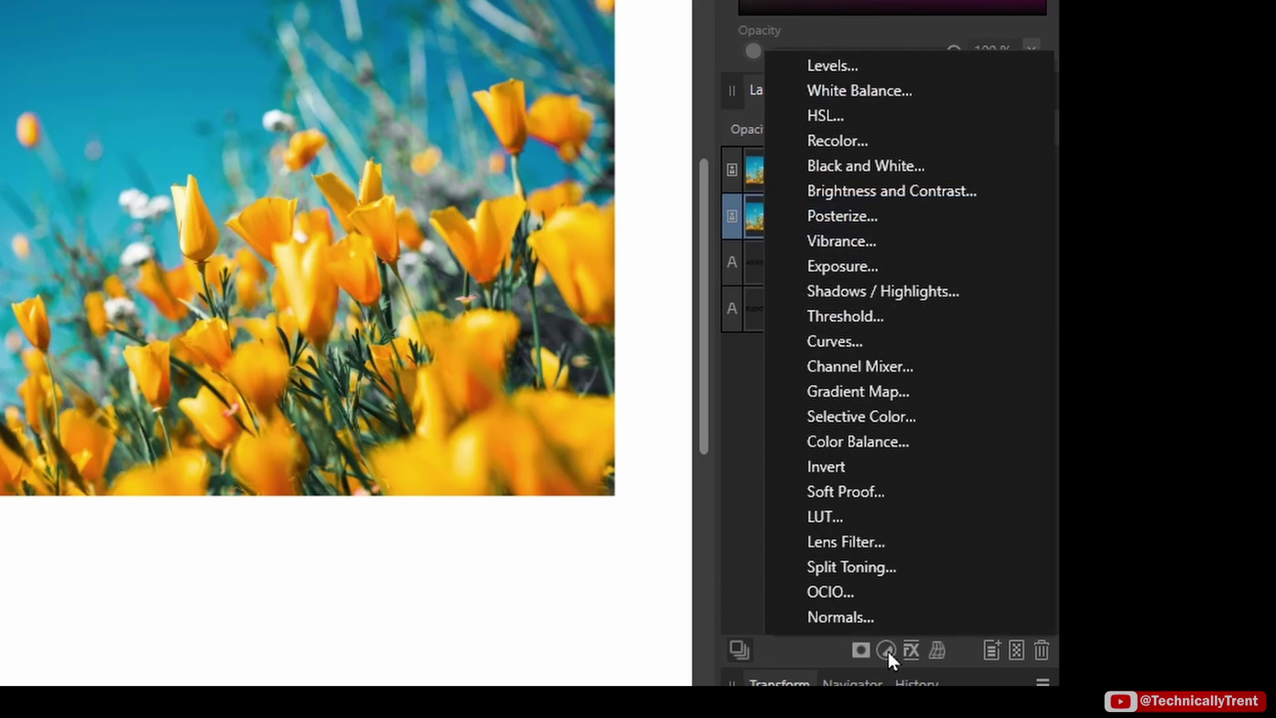
click(882, 122)
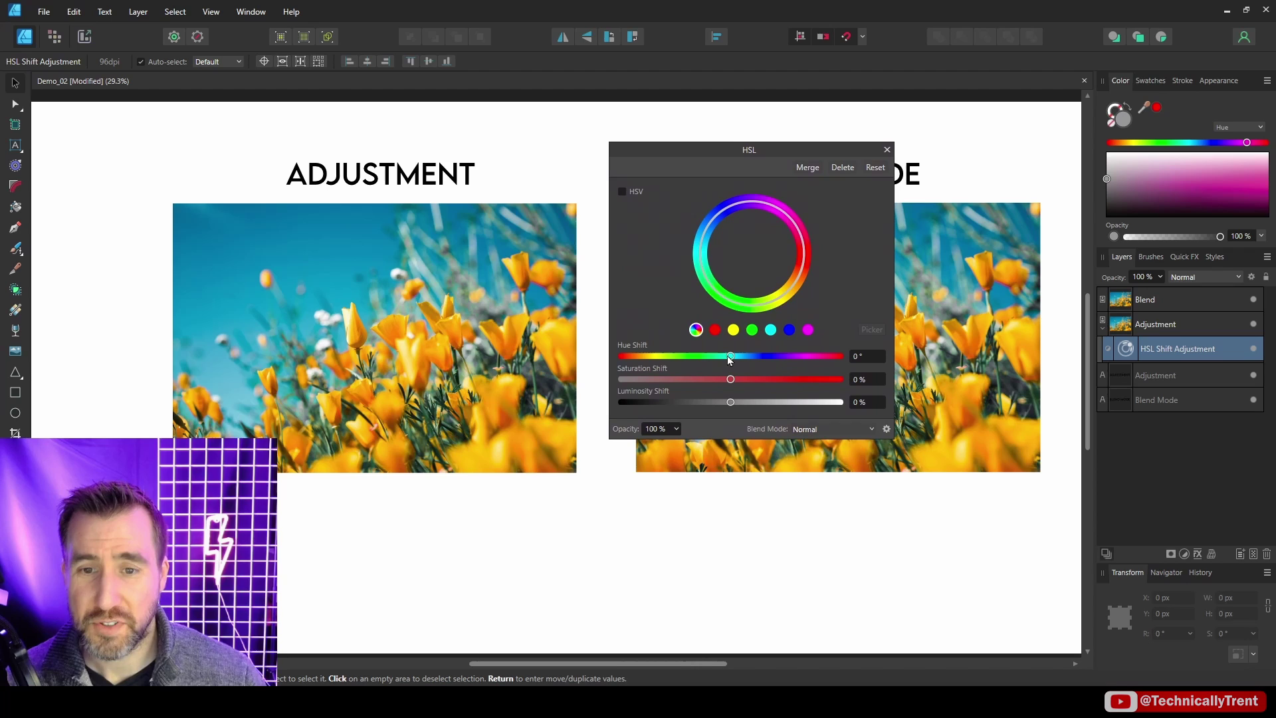
drag(733, 358, 696, 357)
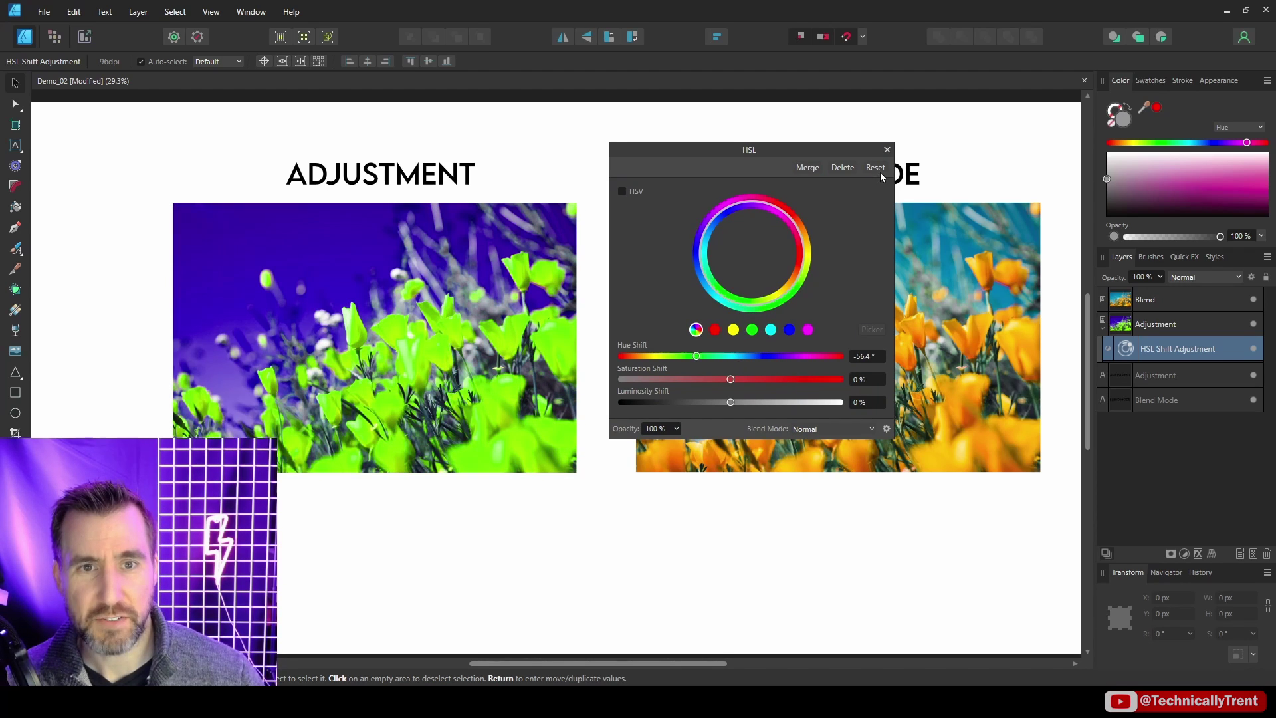
click(875, 168)
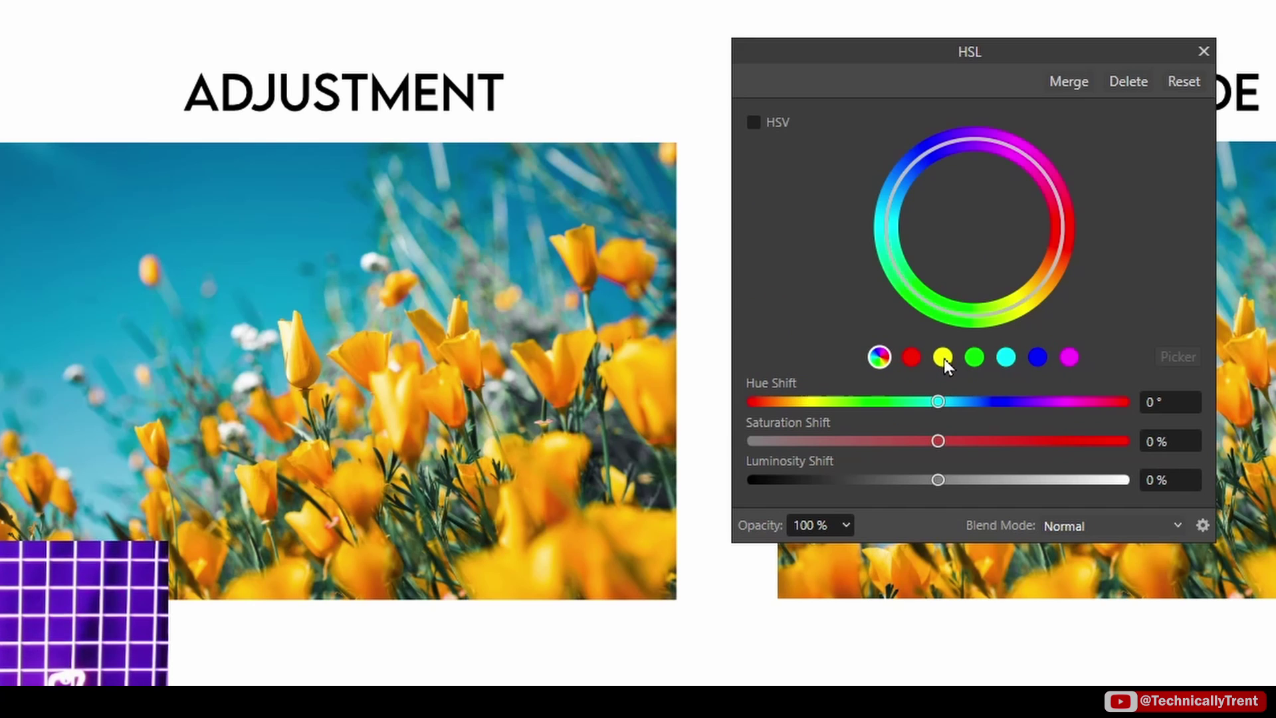
click(942, 358)
drag(941, 400, 1002, 405)
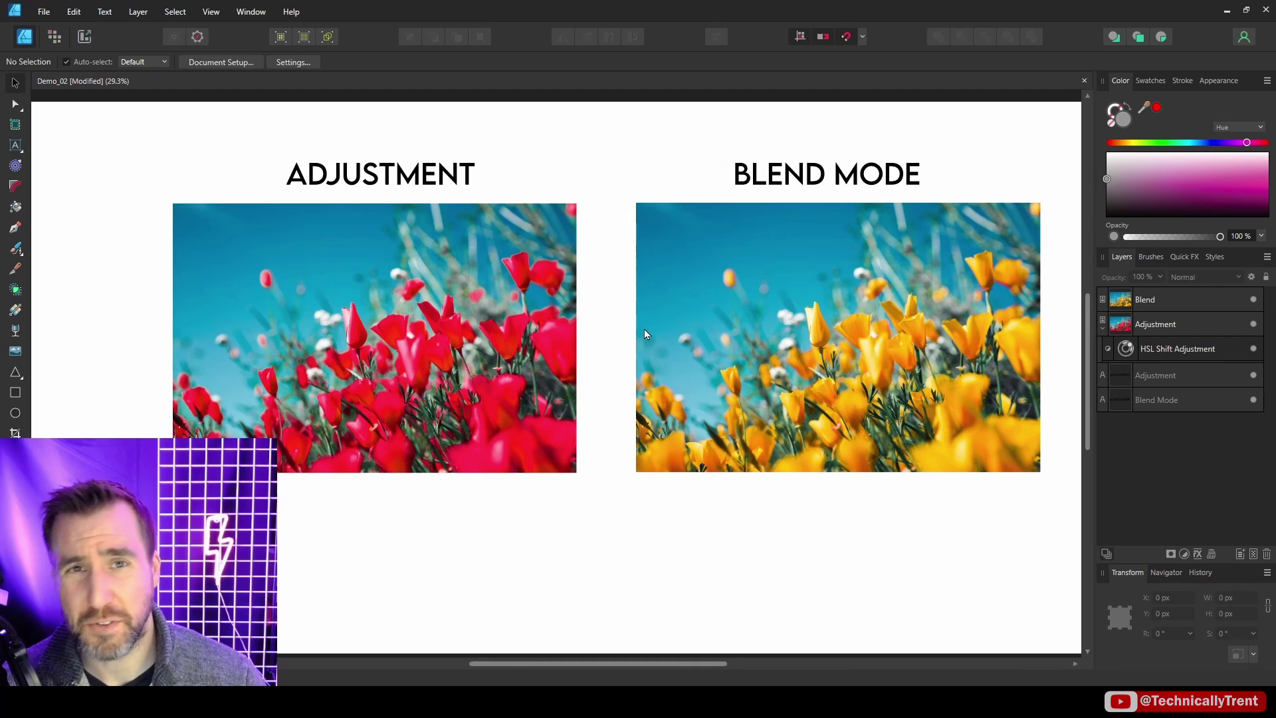
Step: Draw a pink rectangle over the BLEND MODE photo and set its blend mode to Color
click(15, 392)
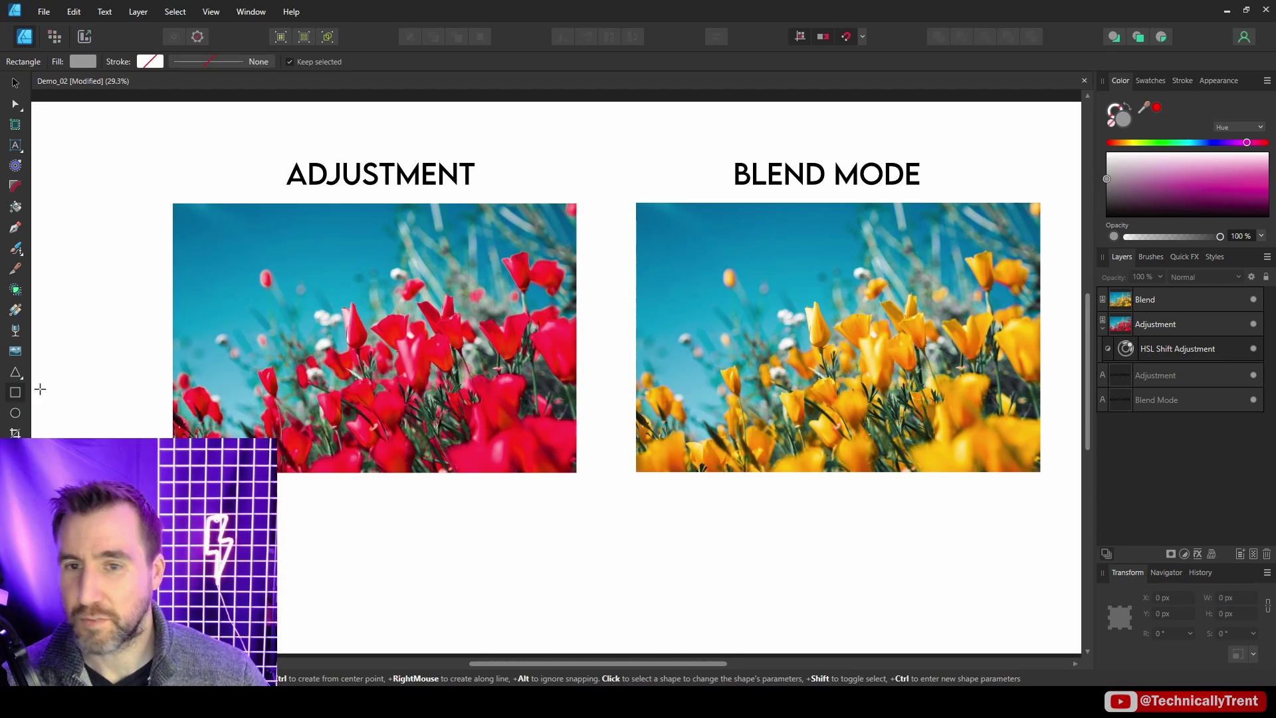
drag(617, 194, 1047, 495)
drag(1253, 143, 1256, 145)
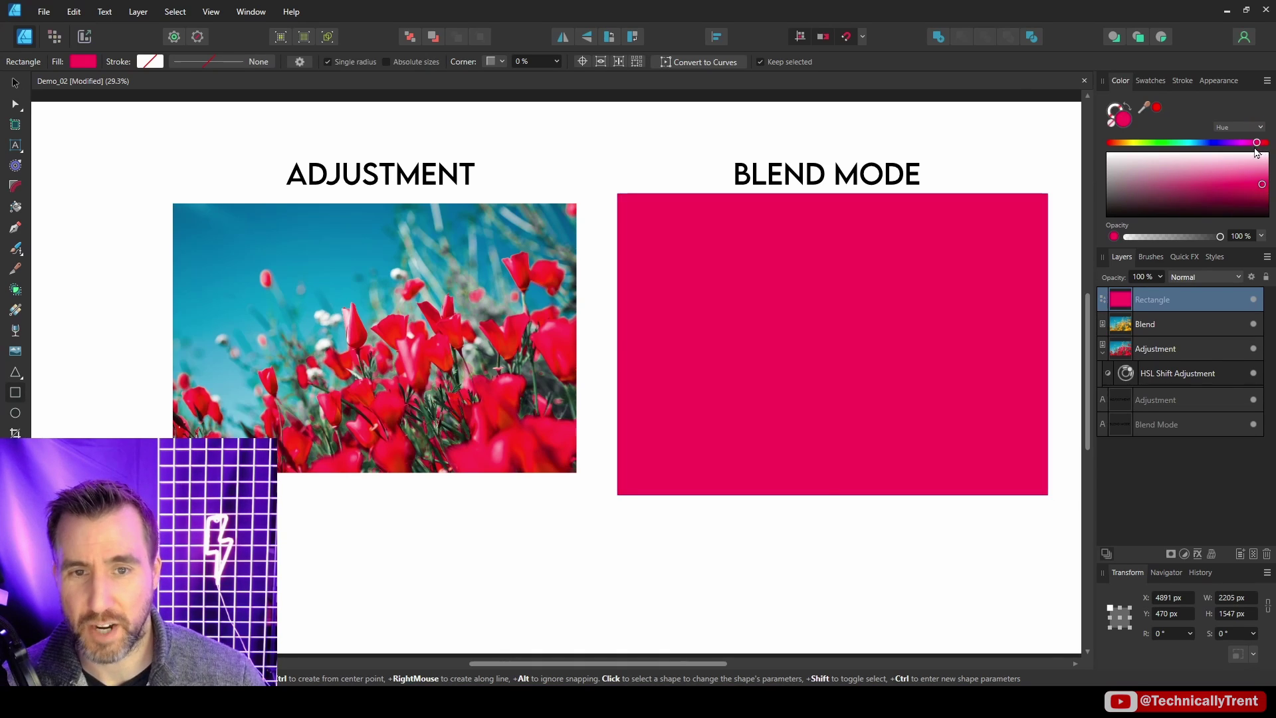
click(1200, 277)
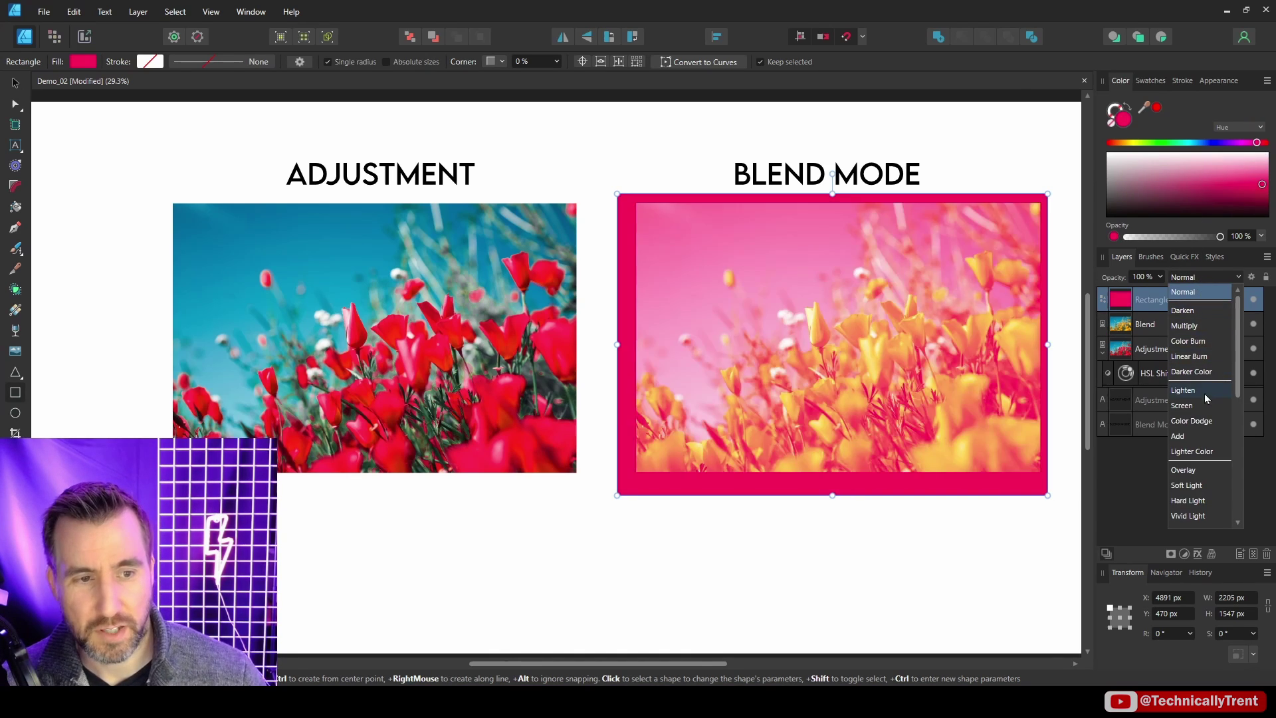
scroll(1200, 399, down, 5)
click(1189, 405)
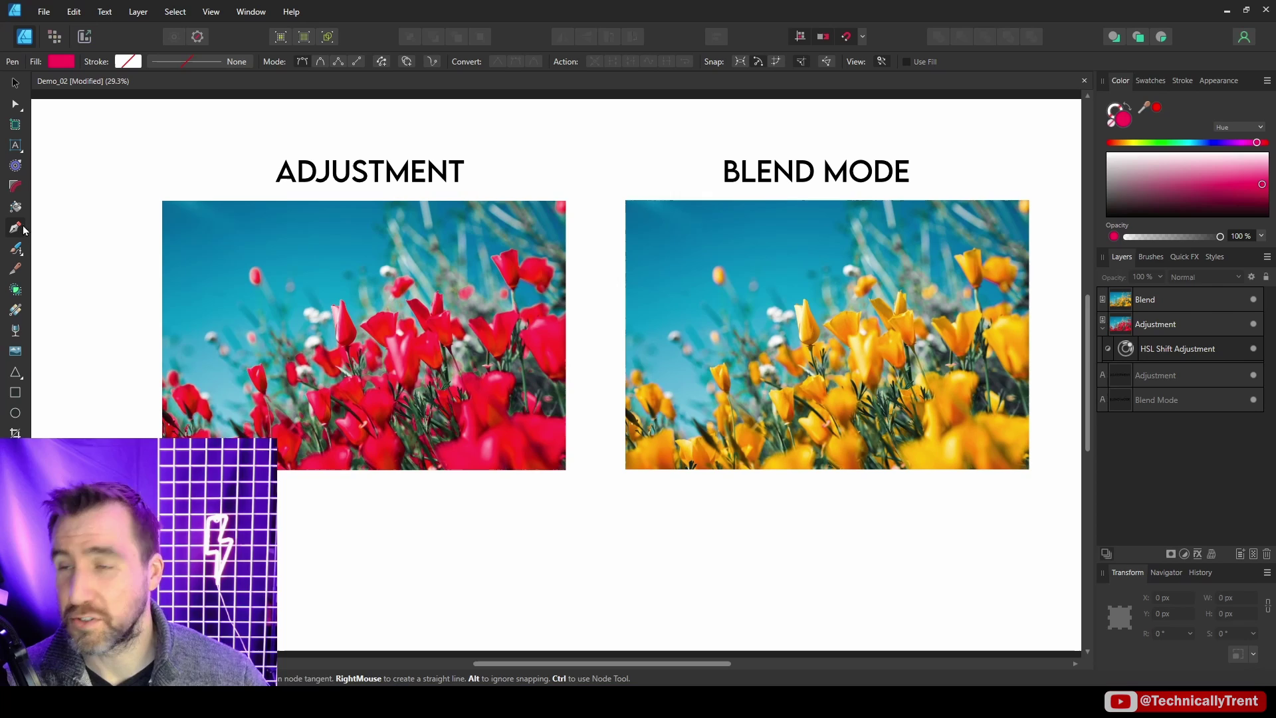
Step: Trace a closed Pen outline around the yellow poppy bud
scroll(807, 325, up, 5)
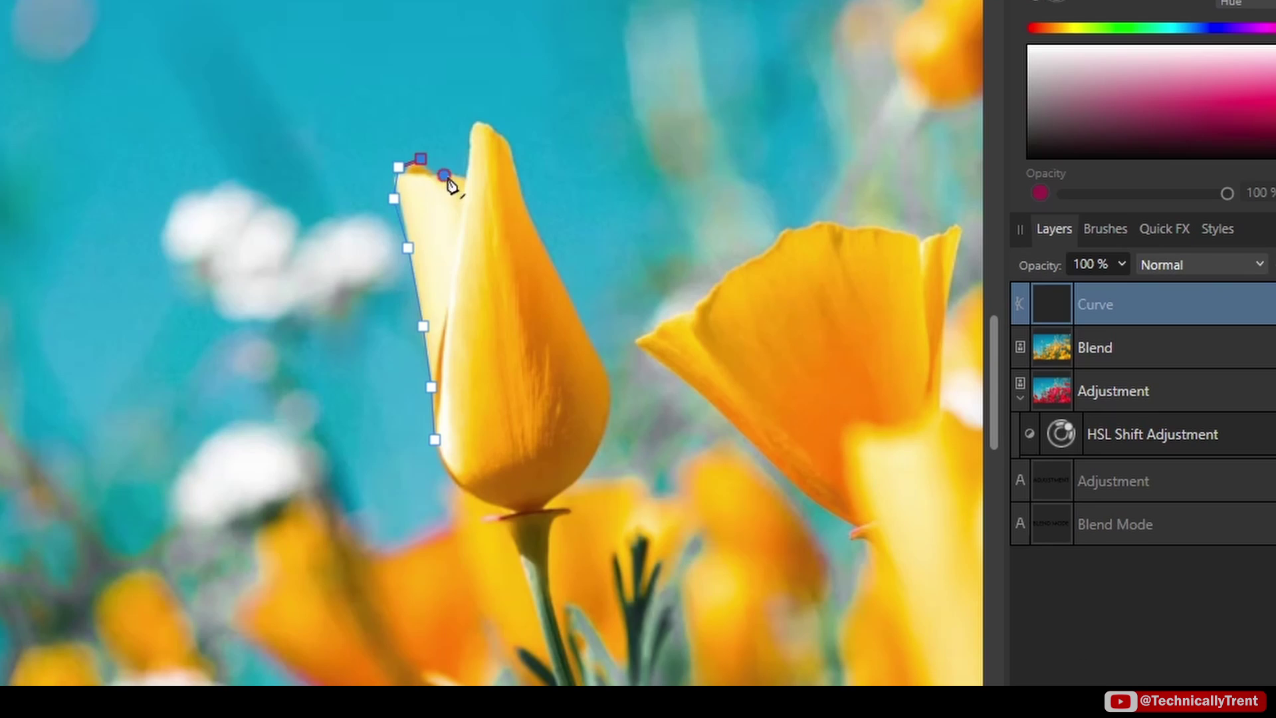
click(443, 175)
click(465, 174)
click(470, 148)
click(483, 117)
click(505, 137)
click(535, 223)
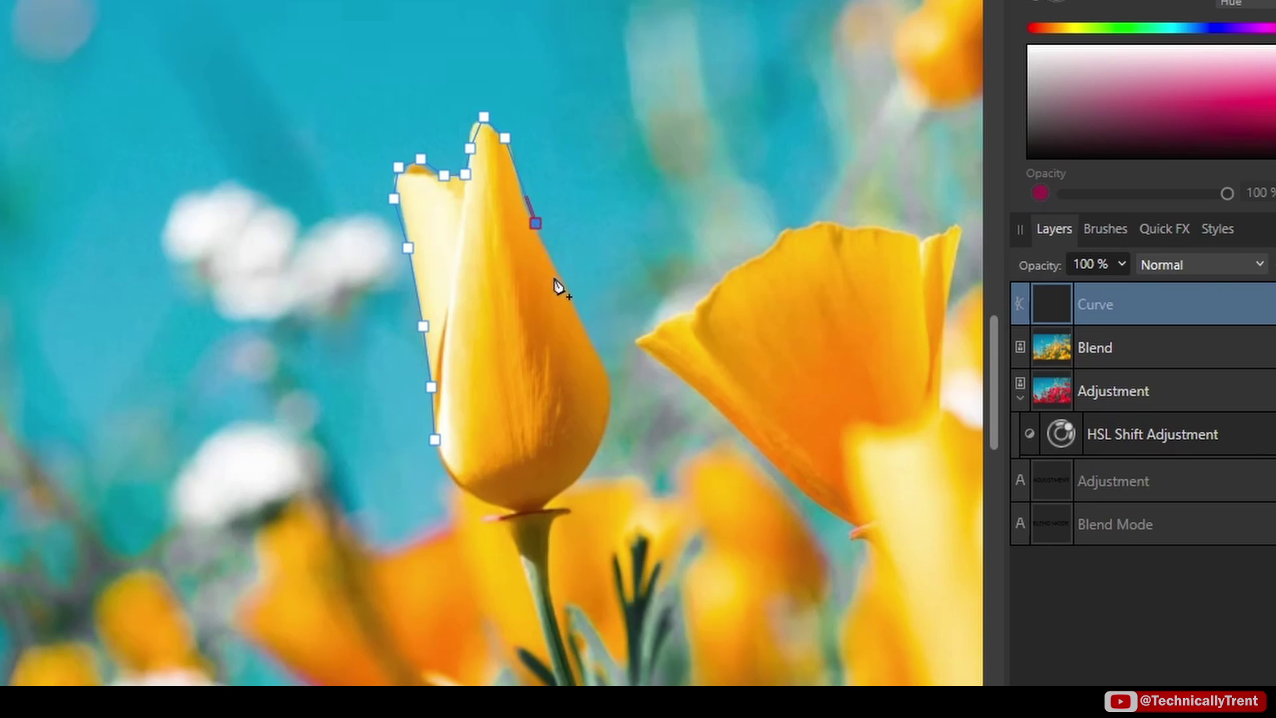
click(553, 277)
click(582, 344)
click(604, 380)
click(601, 445)
click(567, 508)
click(483, 498)
click(437, 465)
click(435, 439)
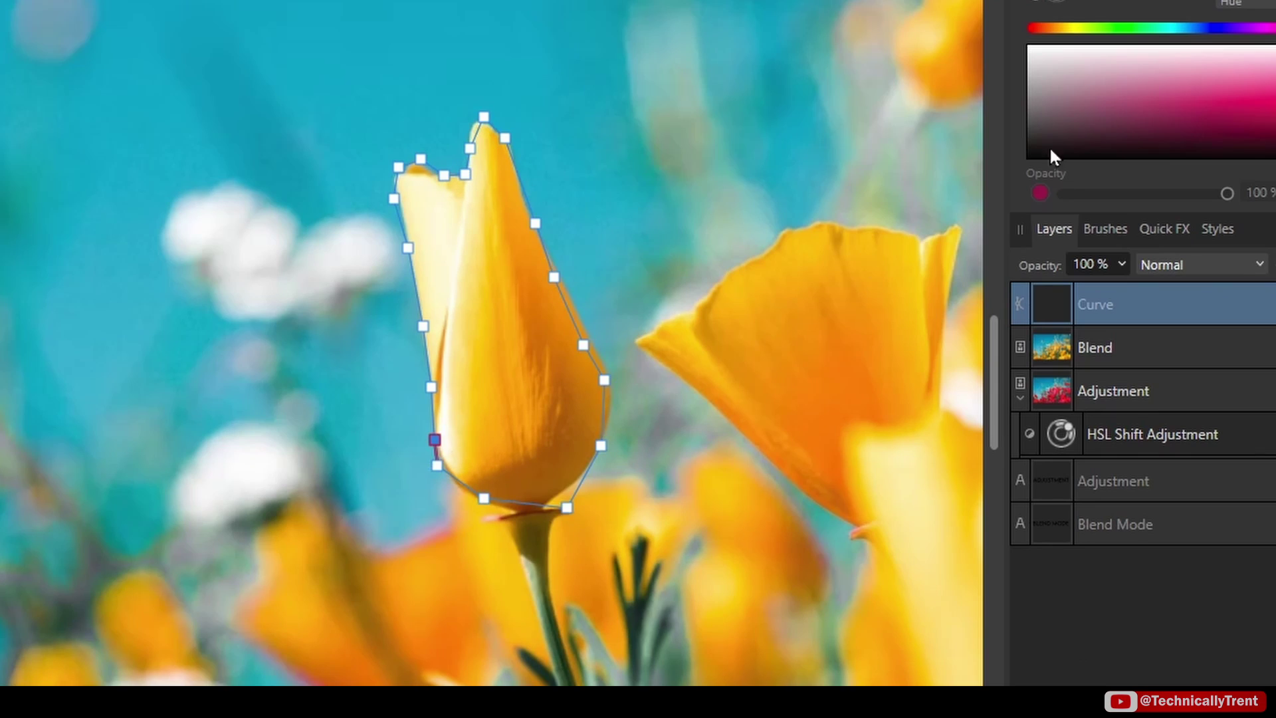
Step: Fill the bud shape pink, set it to Color blend mode, then deselect and fit the page
click(1194, 93)
scroll(655, 238, down, 3)
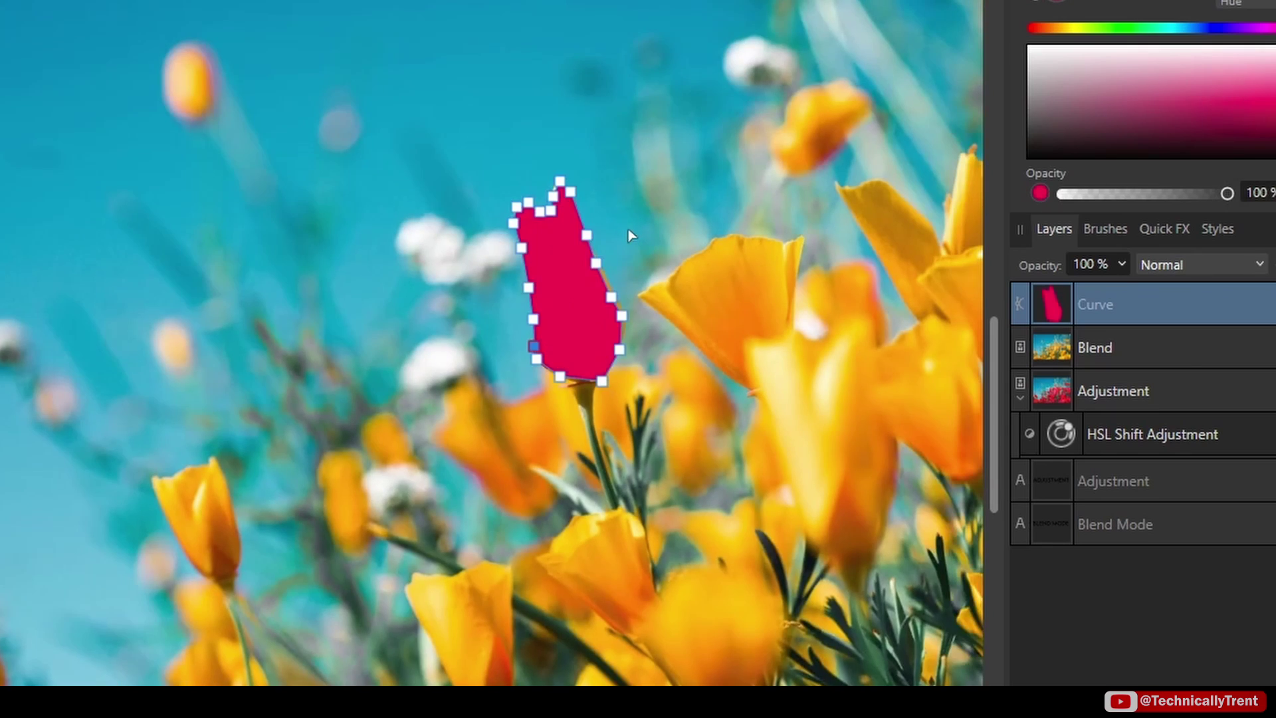
click(1200, 264)
click(1145, 621)
click(16, 81)
key(ctrl+d)
key(ctrl+0)
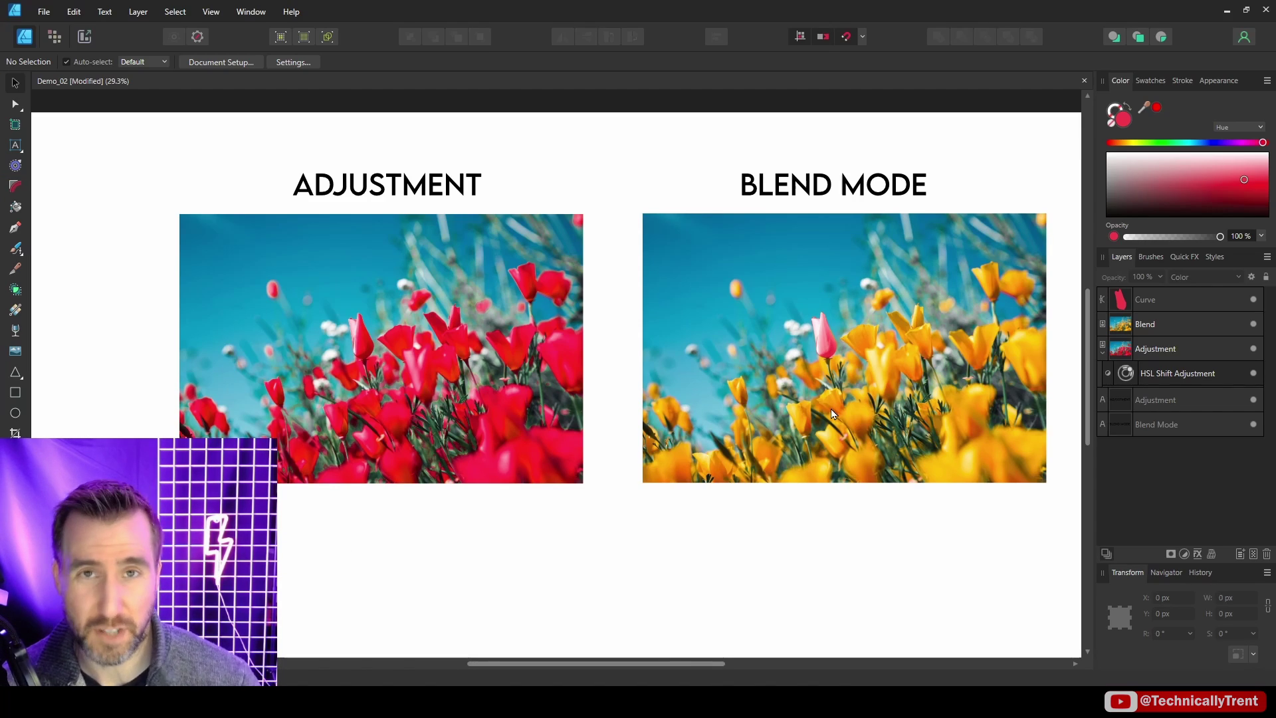
Step: Add a Shadows / Highlights adjustment to the ADJUSTMENT flower photo with highlights at 126%
double_click(1125, 372)
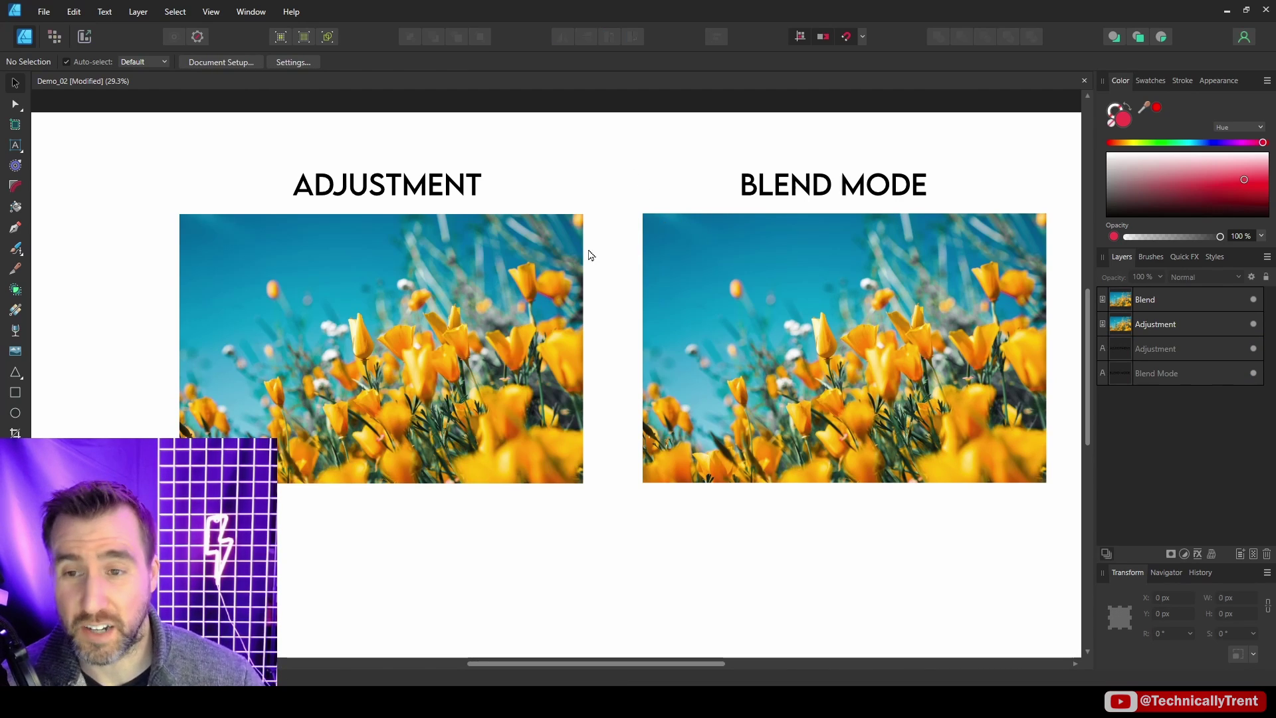
click(497, 228)
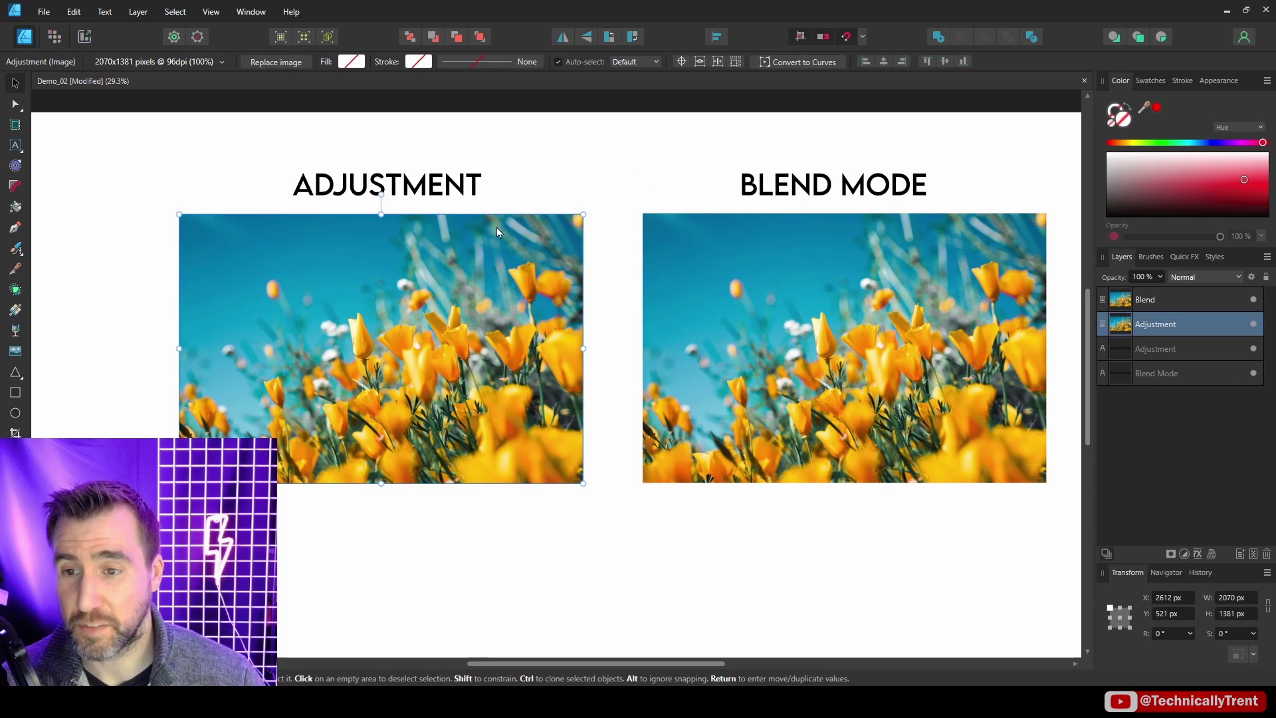
click(1184, 554)
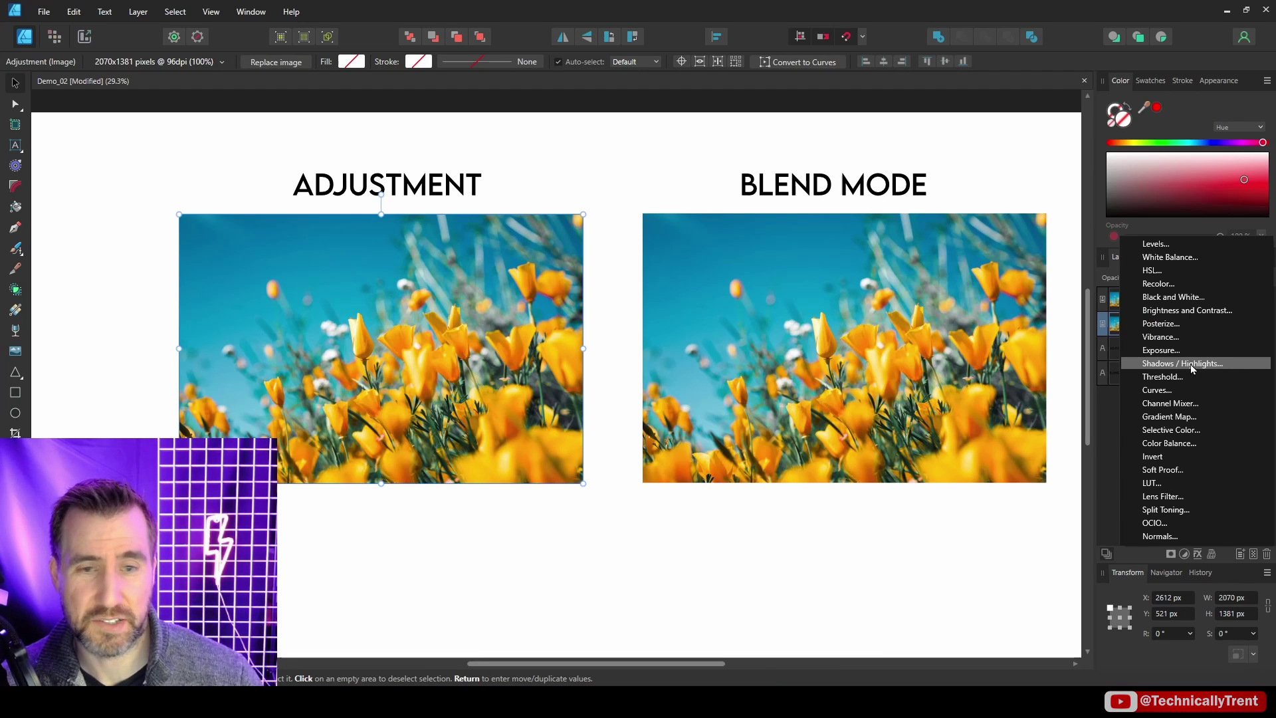
click(1189, 364)
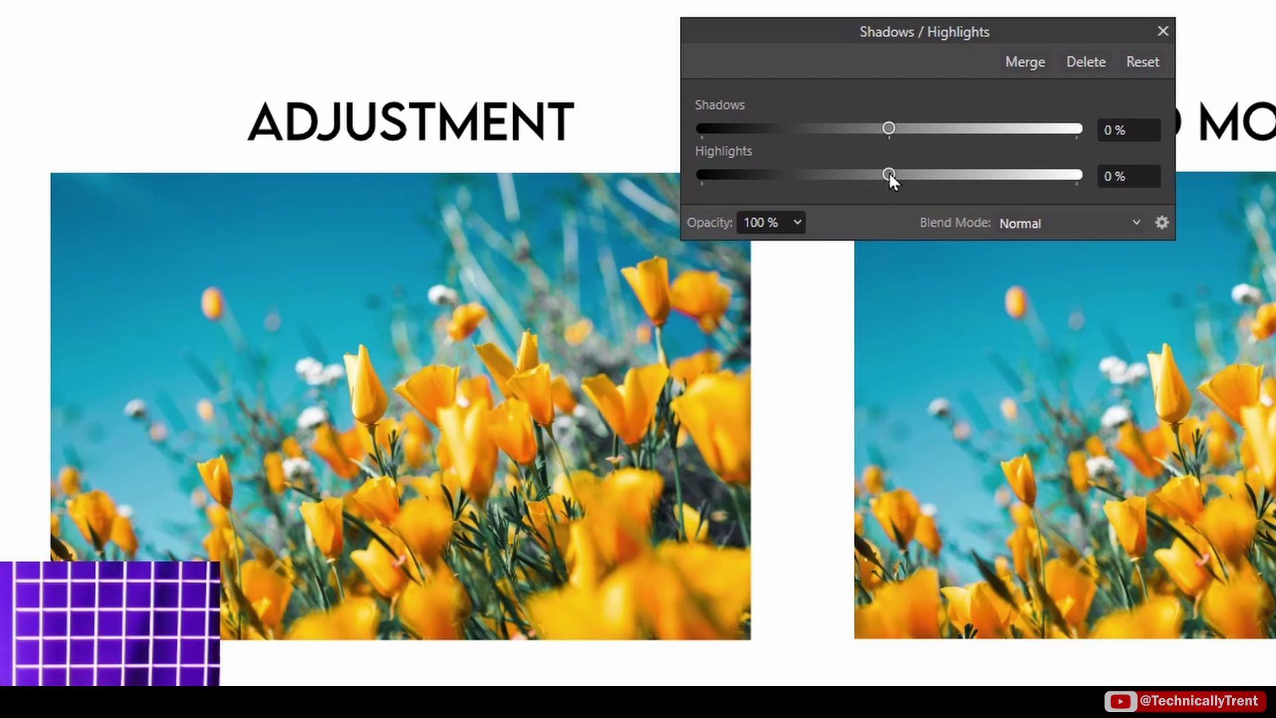
drag(889, 174, 1062, 176)
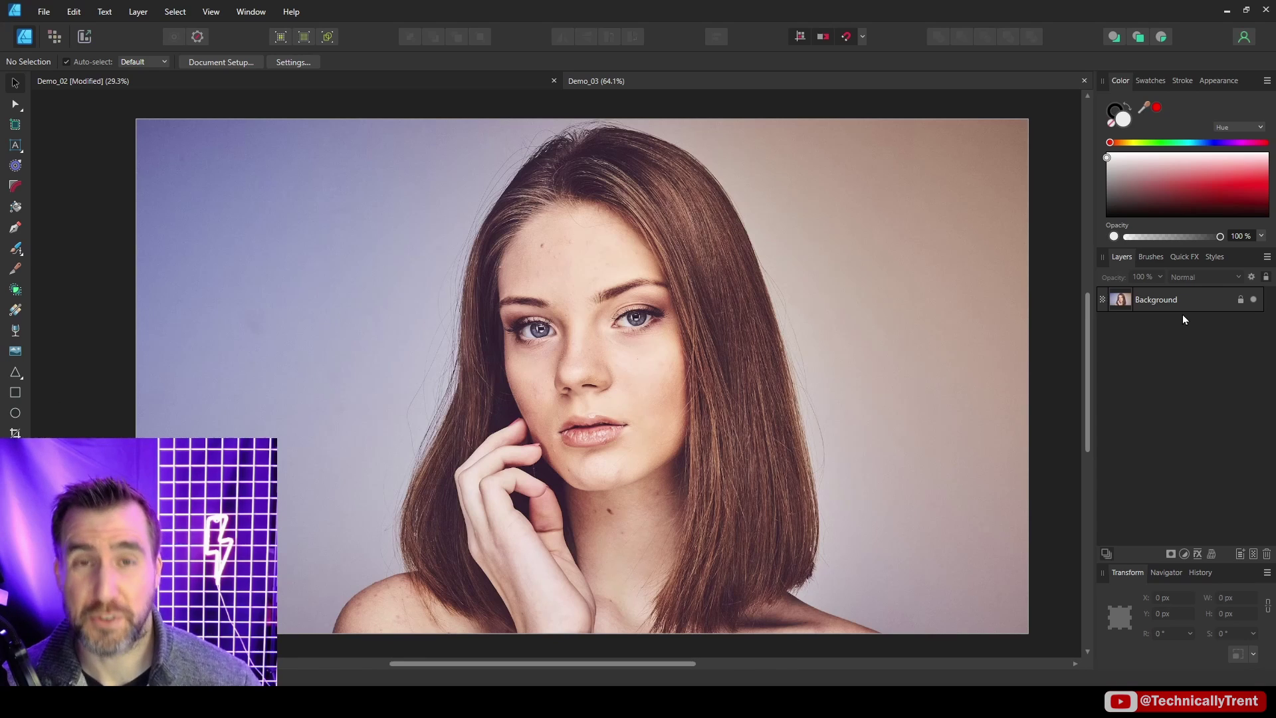
Step: In the Pixel persona, add a new pixel layer set to Color blend mode
click(55, 36)
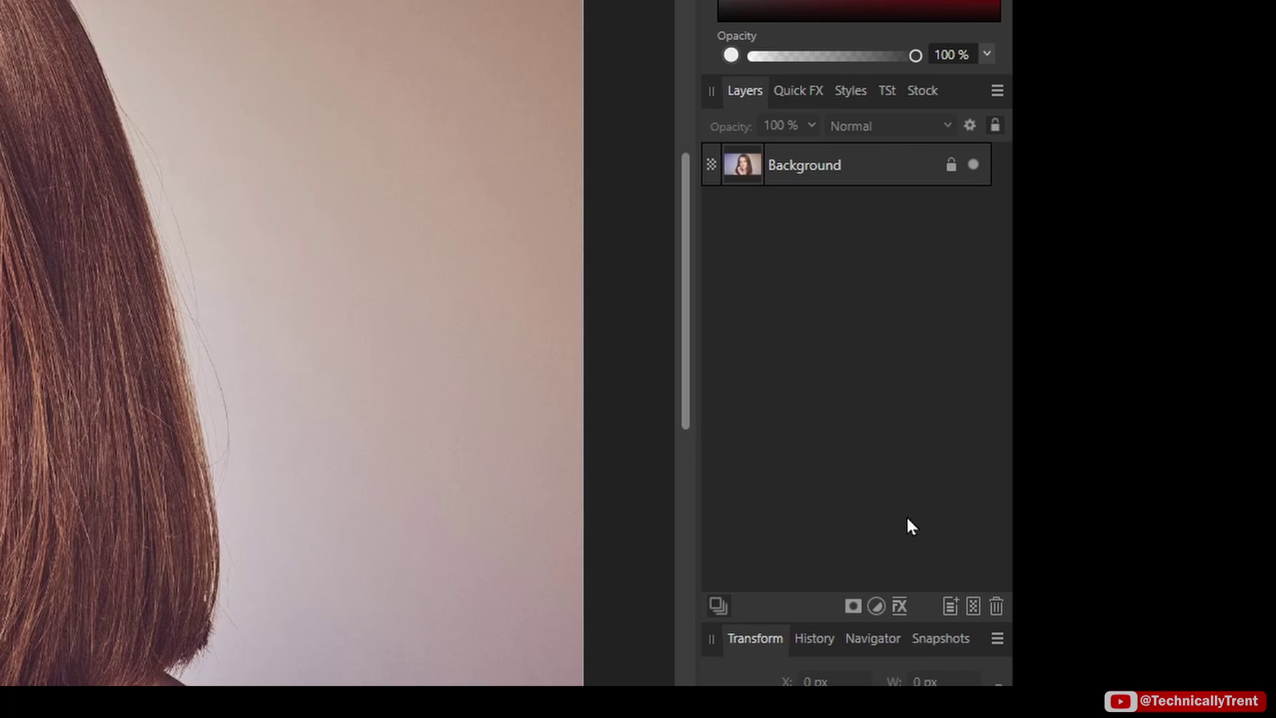
click(973, 604)
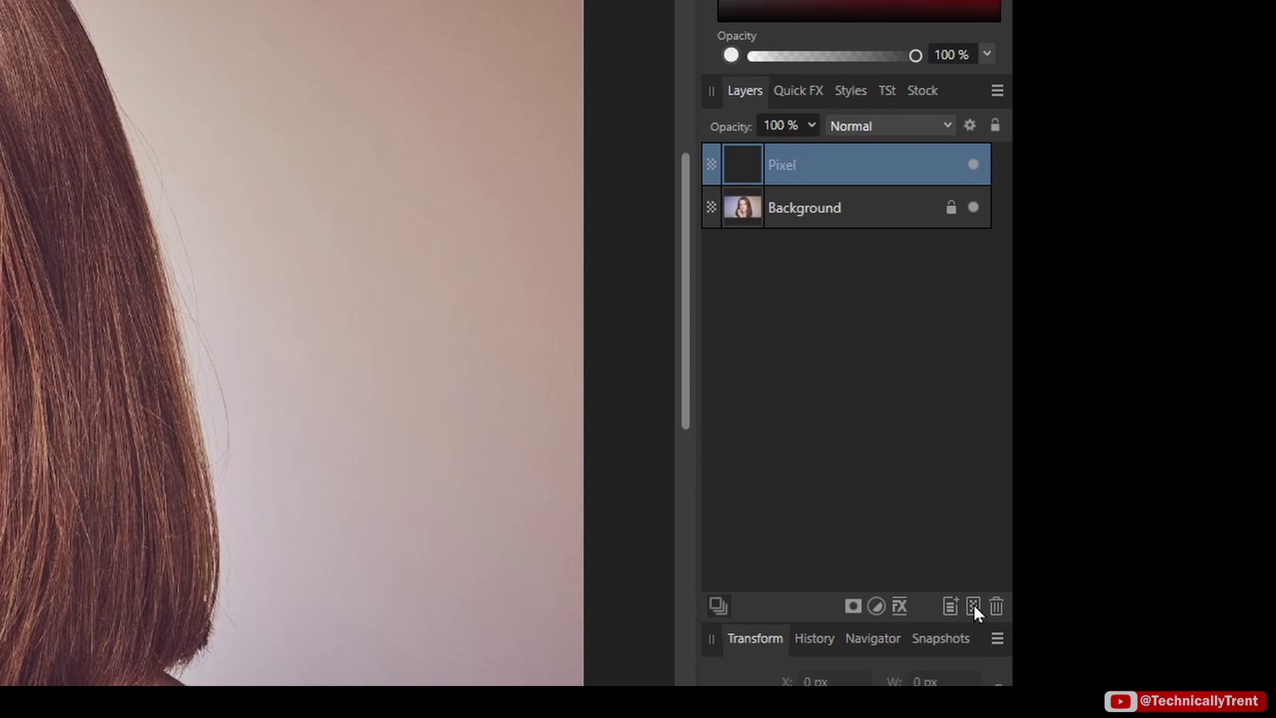
click(880, 124)
scroll(852, 319, down, 5)
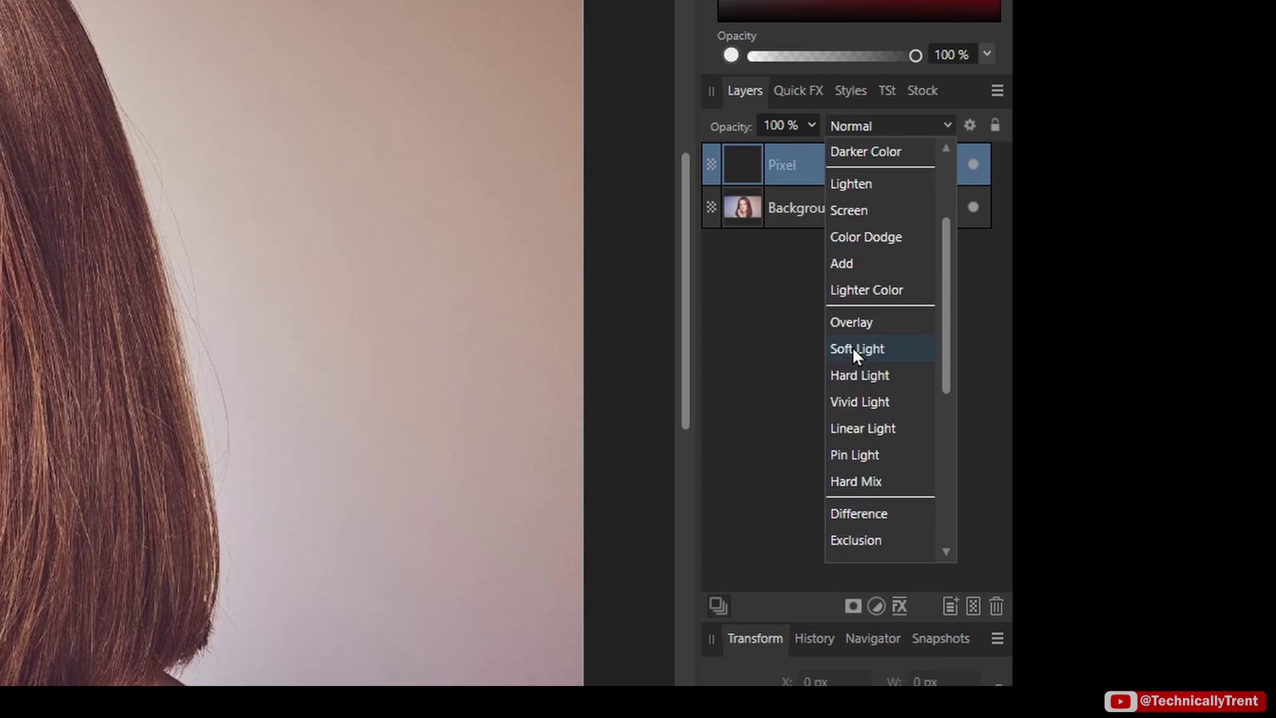
click(863, 540)
Step: Brush teal paint over both irises of the portrait
click(15, 267)
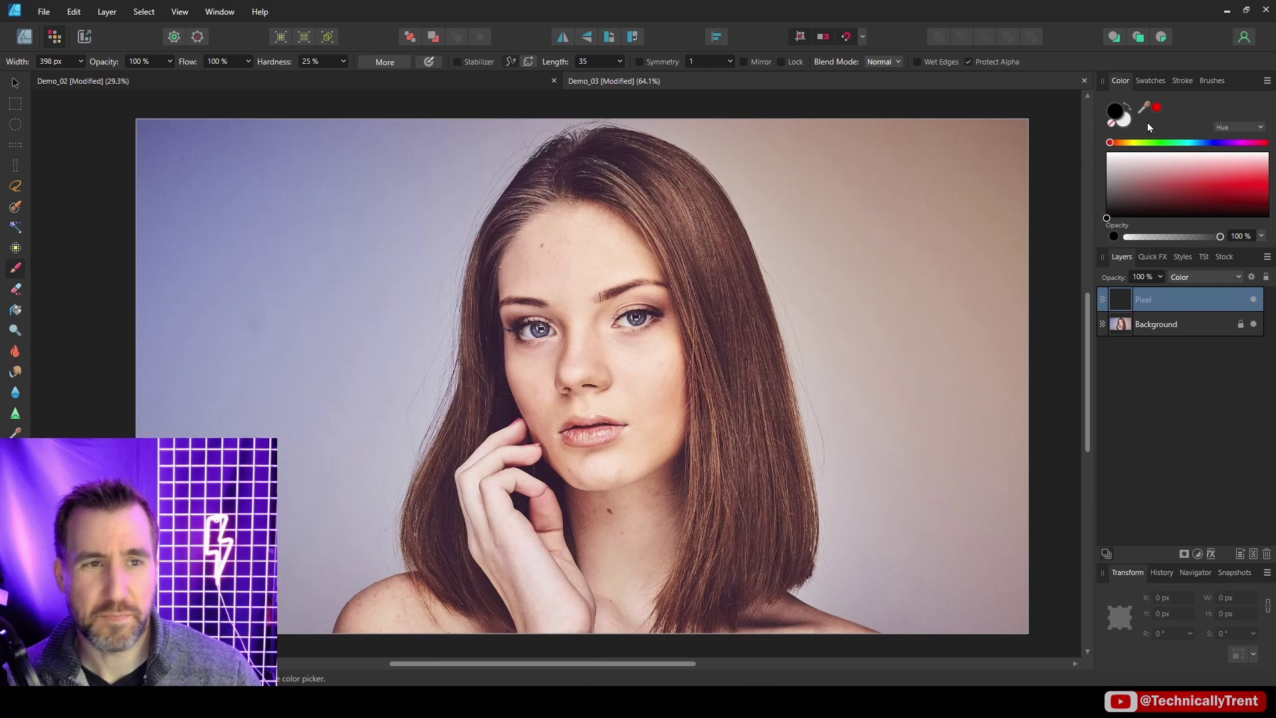
click(1188, 142)
click(1229, 182)
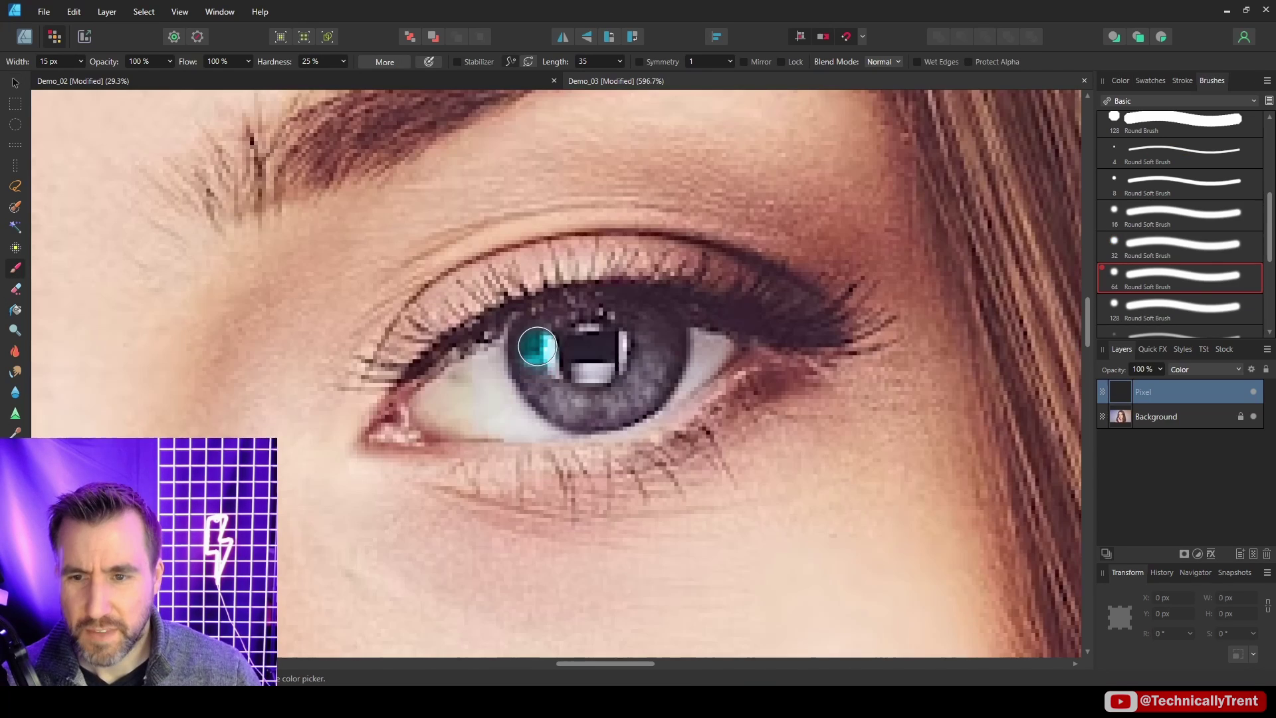
mouse_move(537, 346)
mouse_down()
mouse_move(525, 347)
mouse_move(551, 399)
mouse_move(588, 417)
mouse_move(637, 407)
mouse_move(656, 334)
mouse_move(641, 397)
mouse_up()
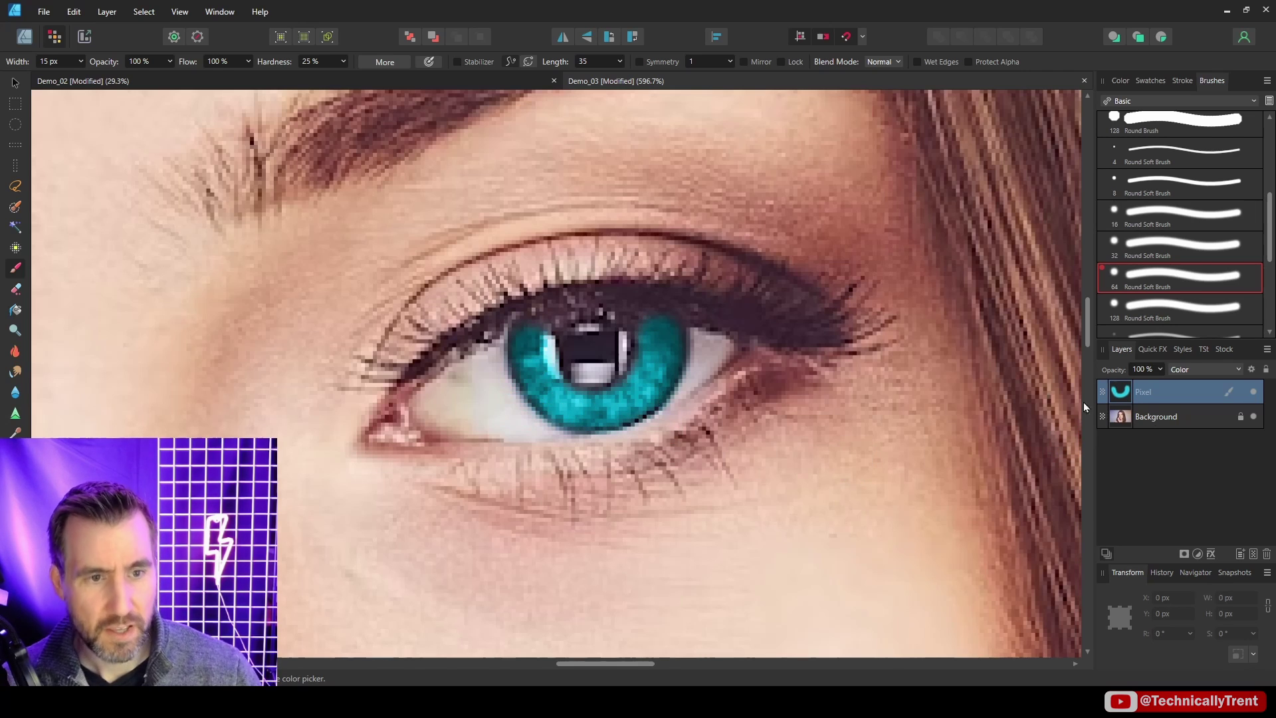
scroll(641, 397, down, 5)
scroll(525, 319, up, 6)
click(525, 318)
mouse_move(525, 319)
mouse_down()
mouse_move(544, 395)
mouse_move(596, 413)
mouse_move(658, 393)
mouse_move(678, 324)
mouse_up()
Step: Lower the eye colour layer's opacity to about 75%
scroll(541, 291, down, 6)
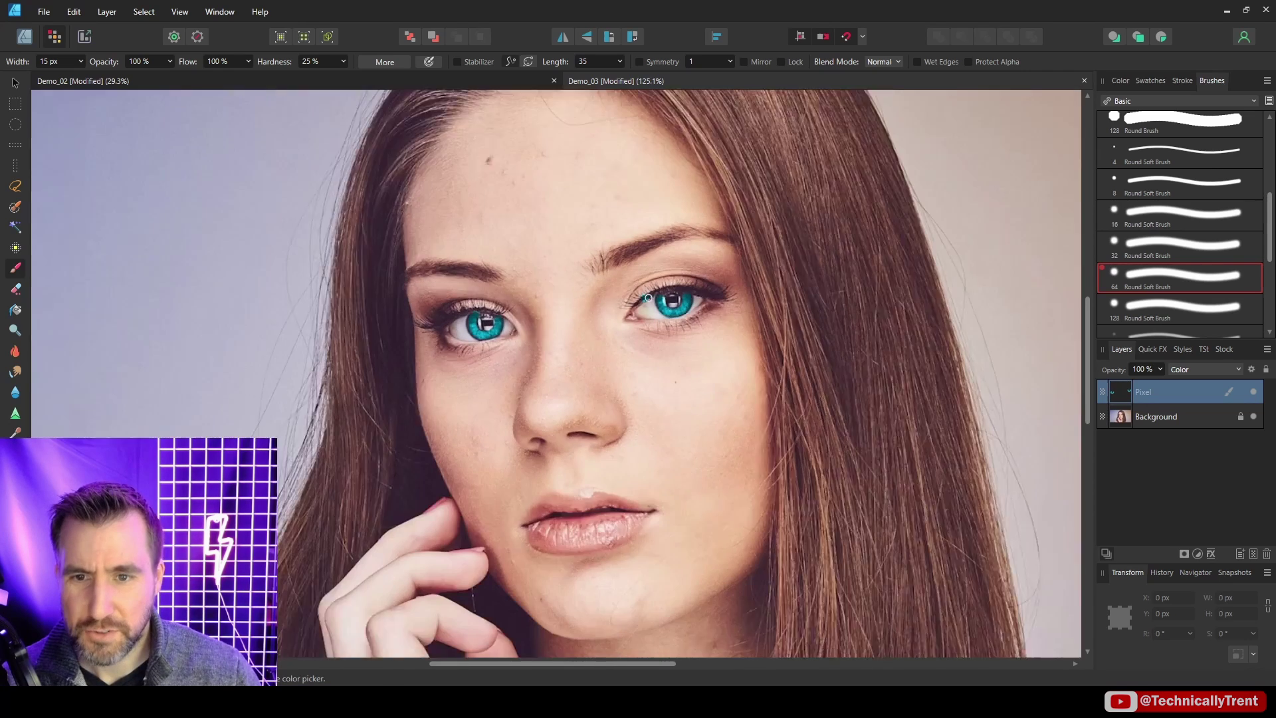
click(1159, 369)
drag(1159, 387, 1155, 388)
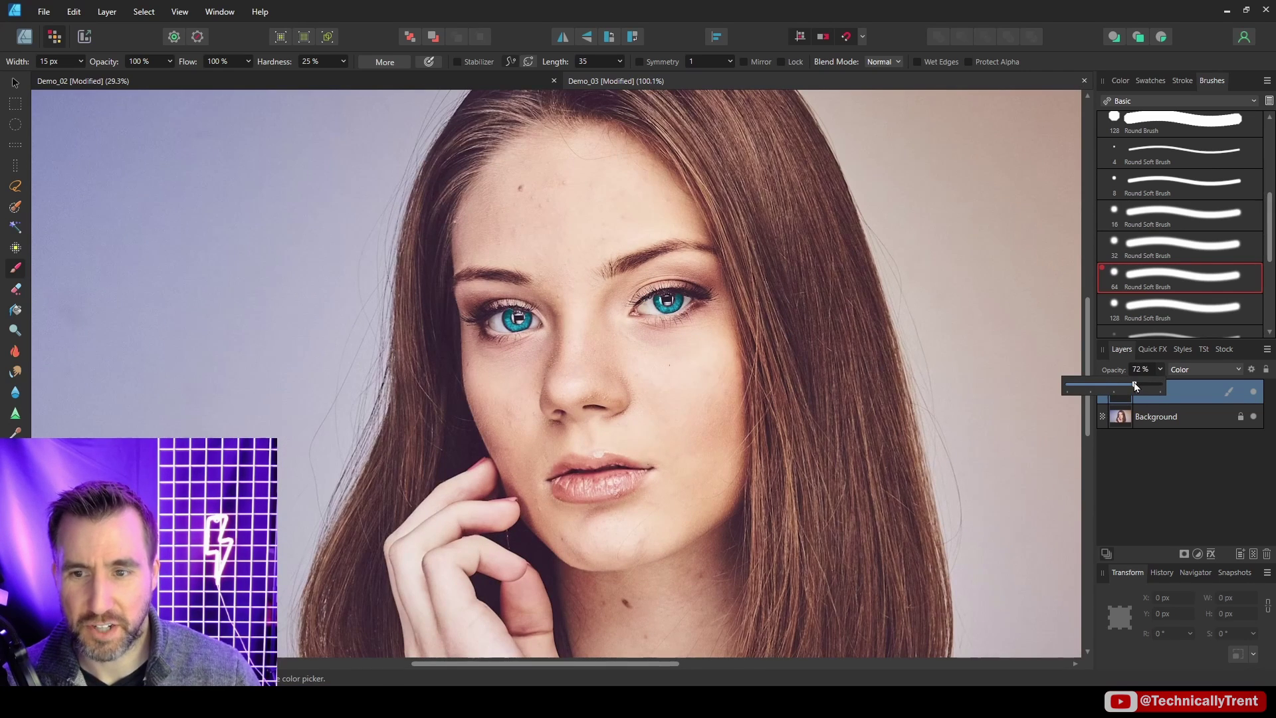
click(1150, 413)
key(v)
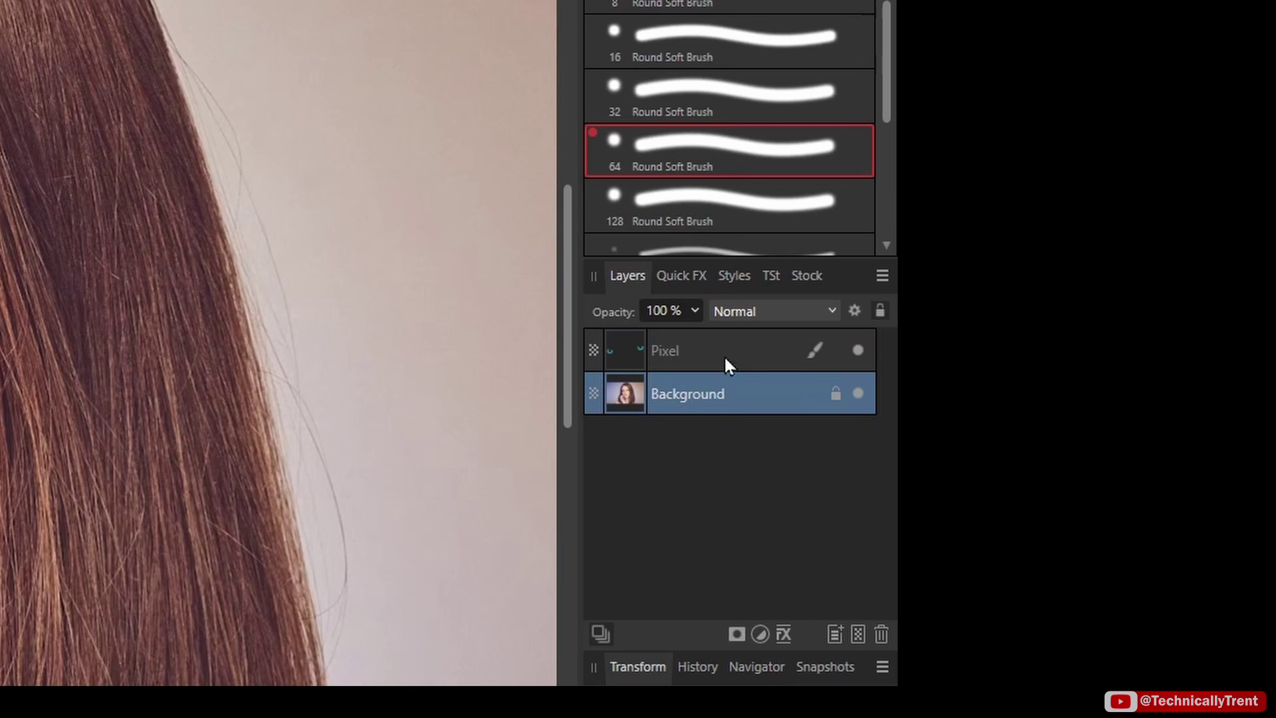
Step: Confirm the Blue Eyes layer keeps the Color blend mode, then select the Background layer
click(1181, 392)
click(770, 311)
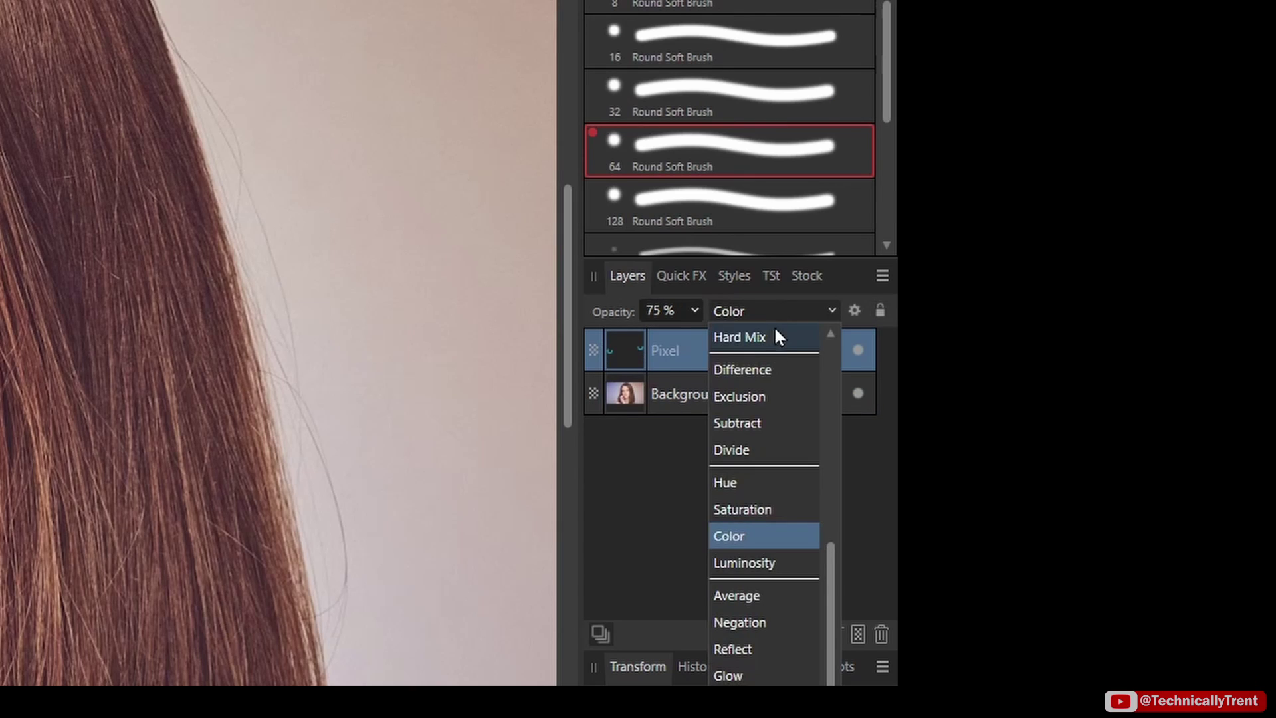
click(776, 318)
click(408, 389)
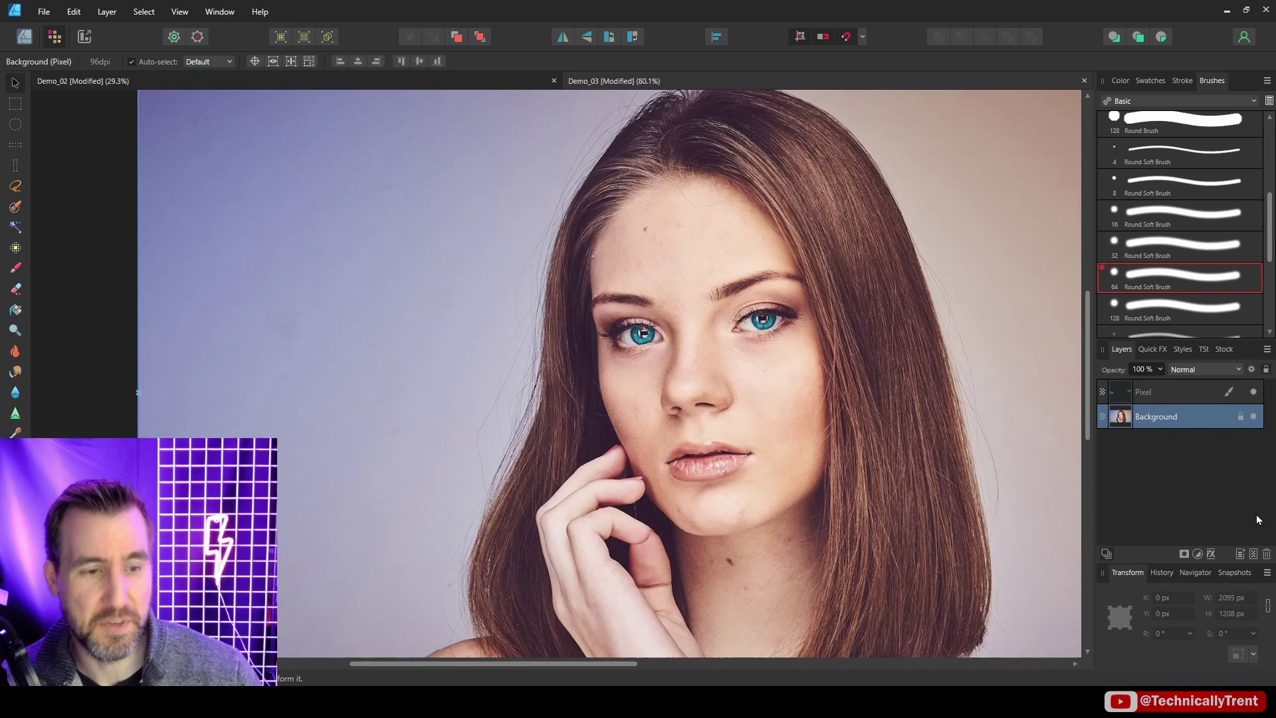
Step: Add an Overlay pixel layer above Blue Eyes and paint over the right-side hair
click(1253, 553)
click(1204, 368)
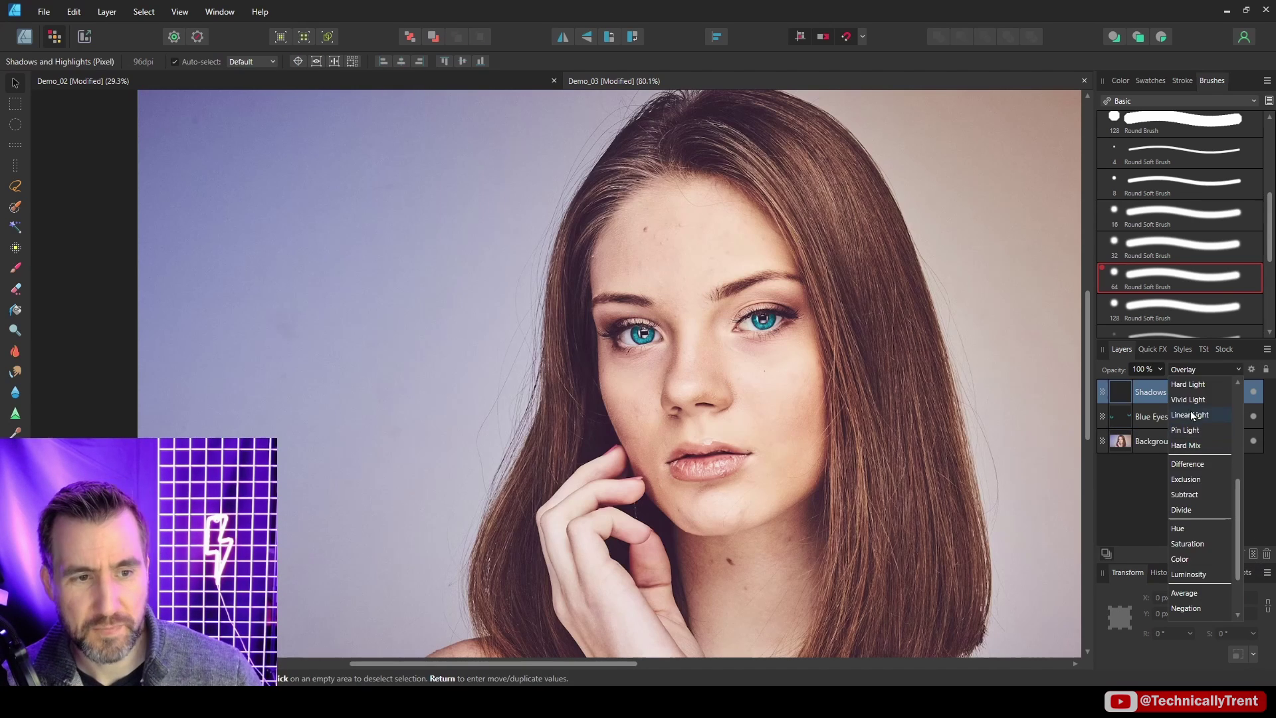
click(1196, 467)
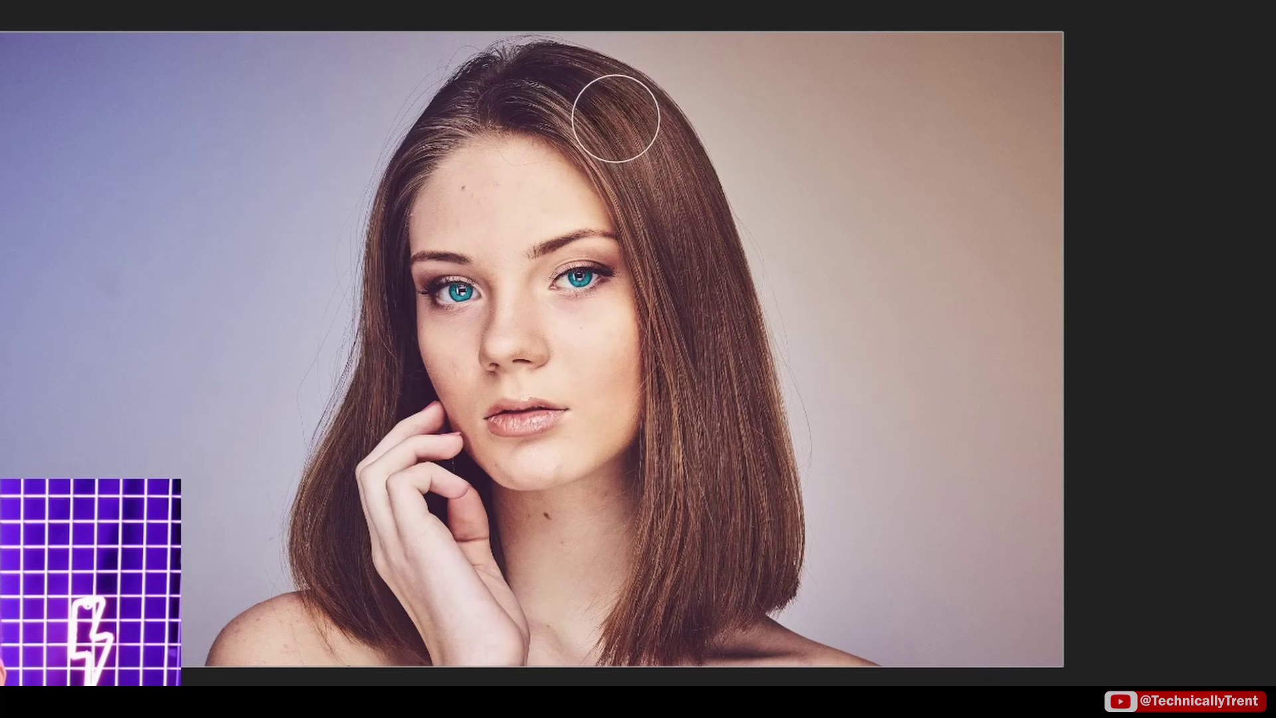
mouse_move(616, 119)
mouse_down()
mouse_move(658, 159)
mouse_move(664, 197)
mouse_move(667, 504)
mouse_move(729, 466)
mouse_up()
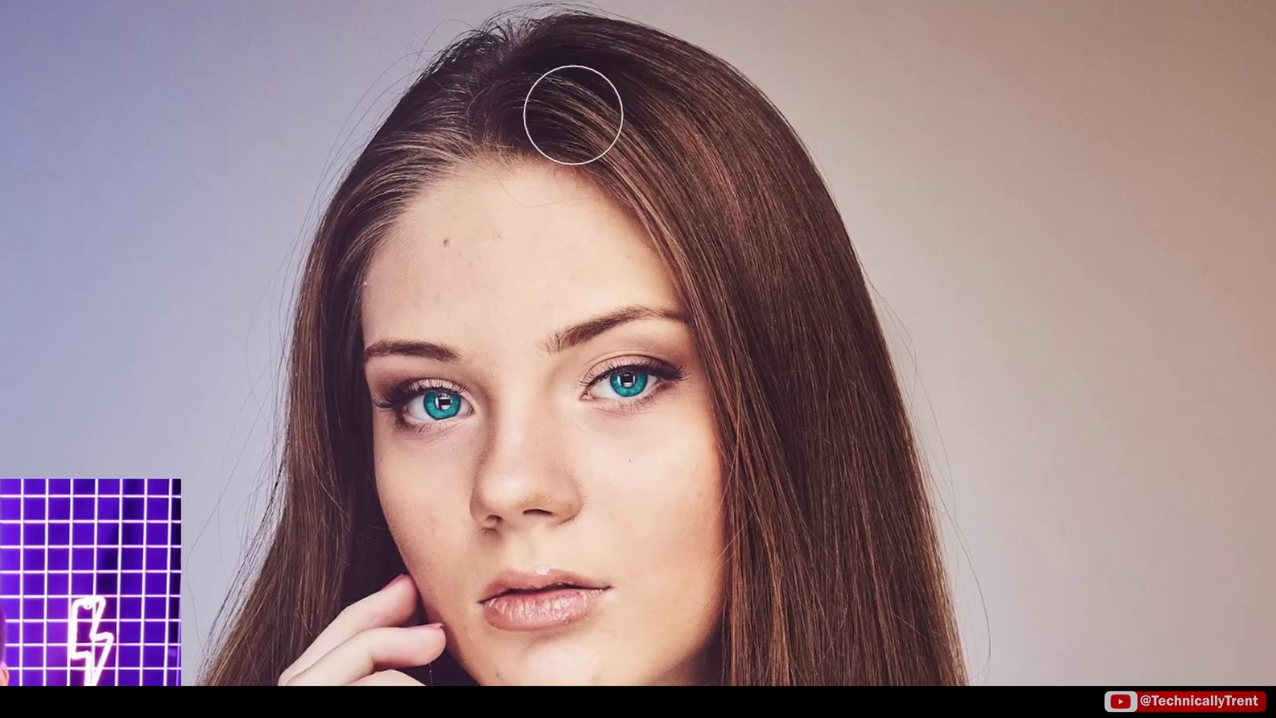
key(bracketleft)
key(bracketleft)
key(bracketleft)
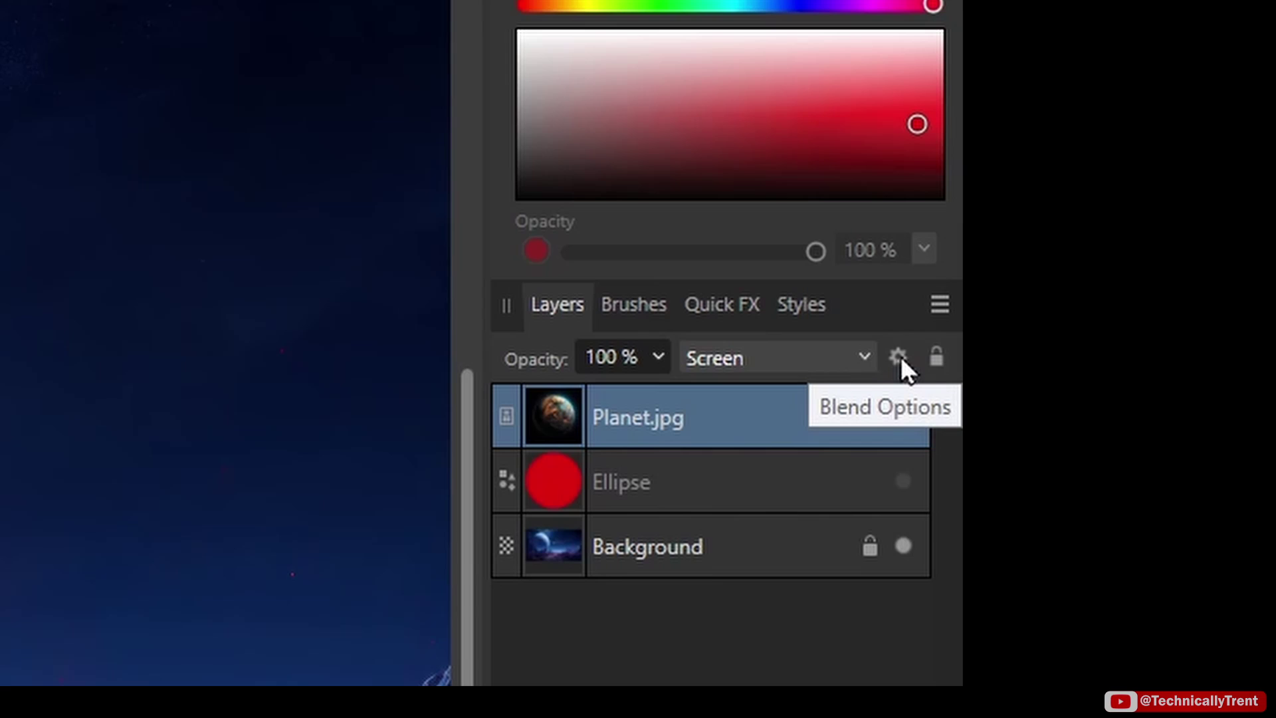
Step: Open Blend Options for Planet.jpg and drag a Source Layer Ranges node to darken the planet
click(897, 358)
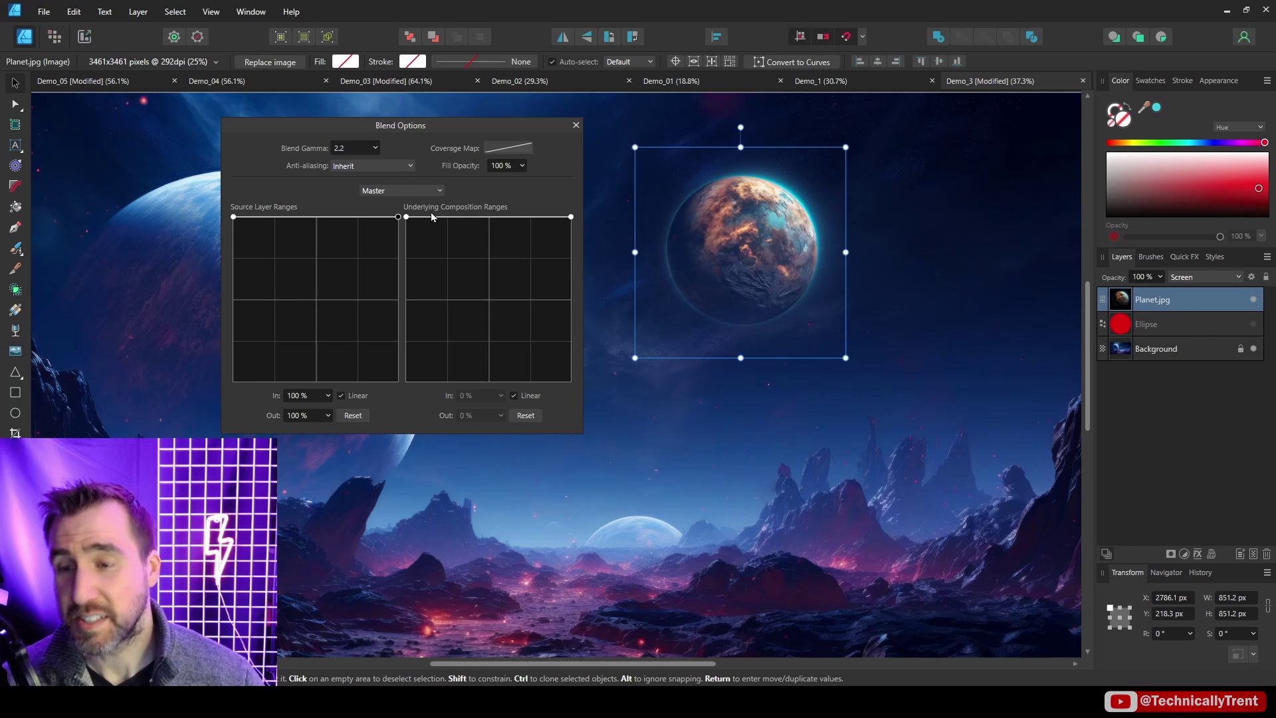
drag(351, 219, 397, 218)
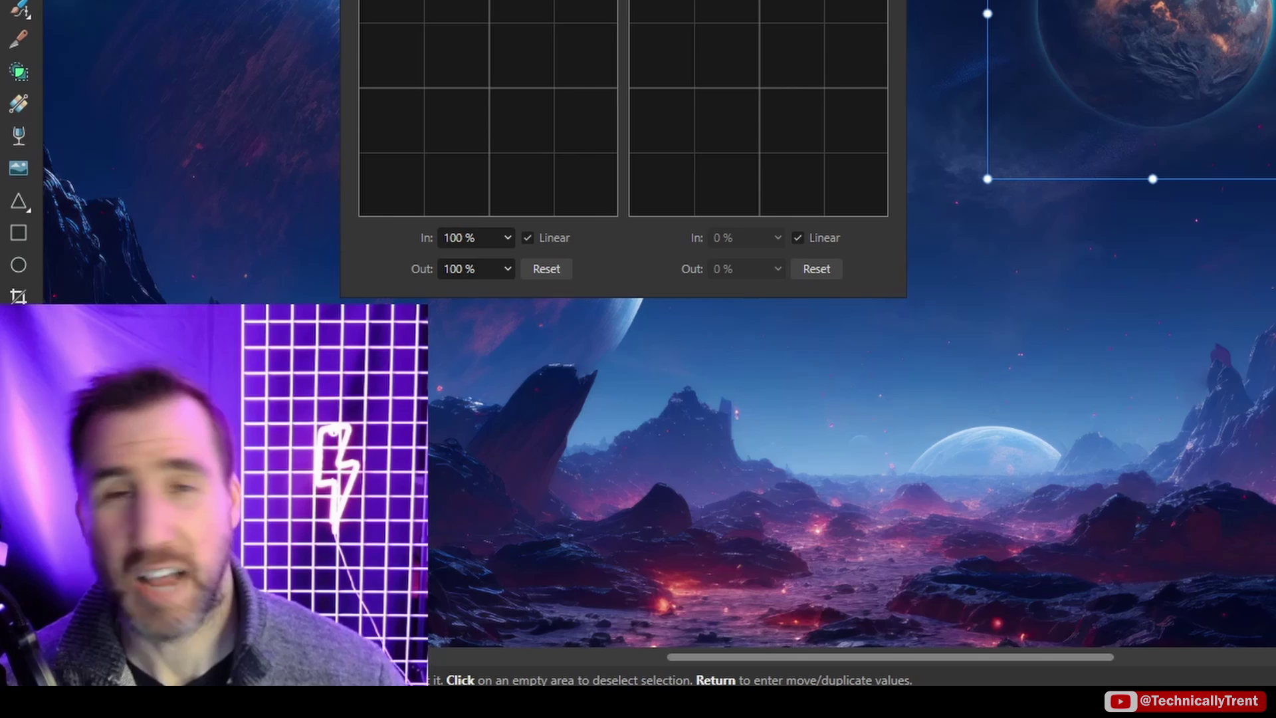